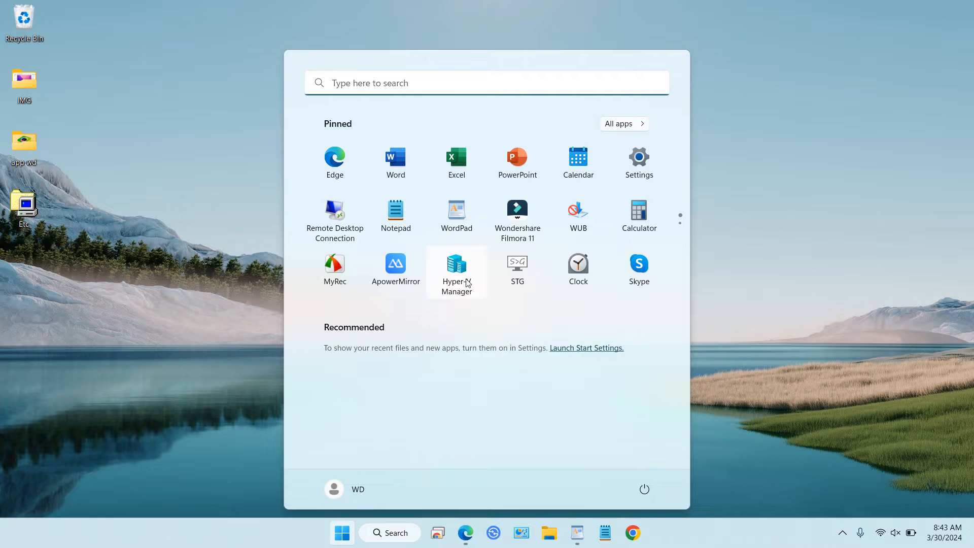
- Launch Hyper-V Manager from the Start menu and select the MacOS virtual machine
{"action": "left_click", "coordinate": [467, 283]}
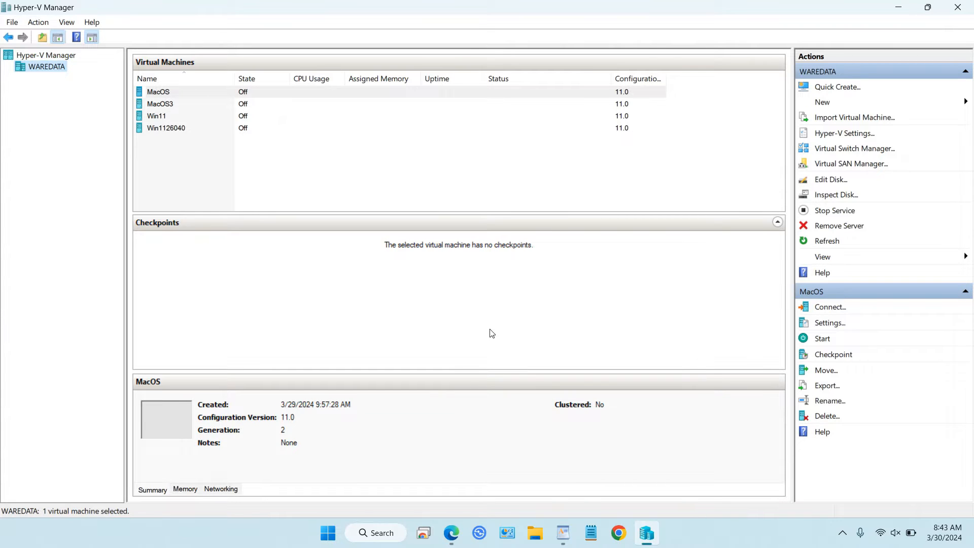
{"action": "left_click", "coordinate": [173, 94]}
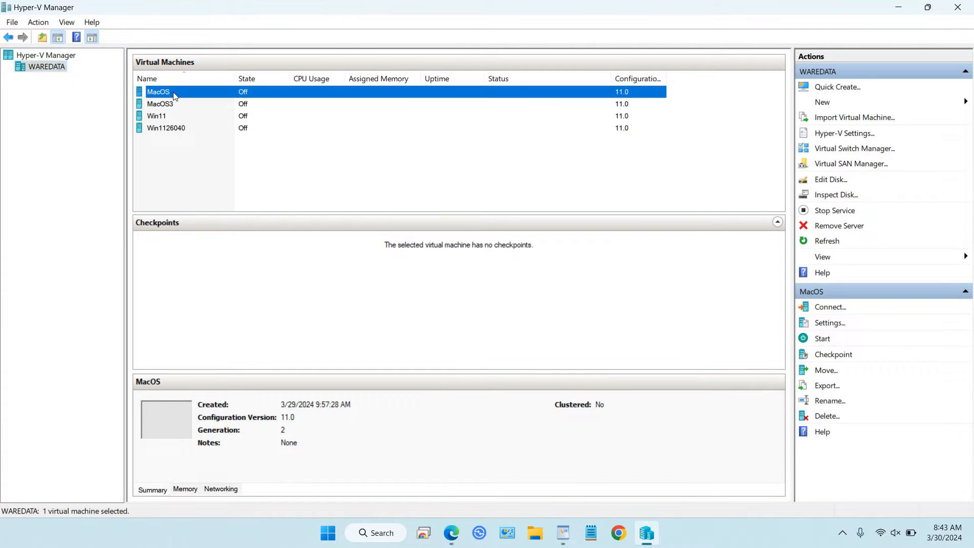
- Connect to the MacOS VM, start it, and boot from the MacHD disk to the login screen
{"action": "right_click", "coordinate": [174, 95]}
{"action": "left_click", "coordinate": [211, 102]}
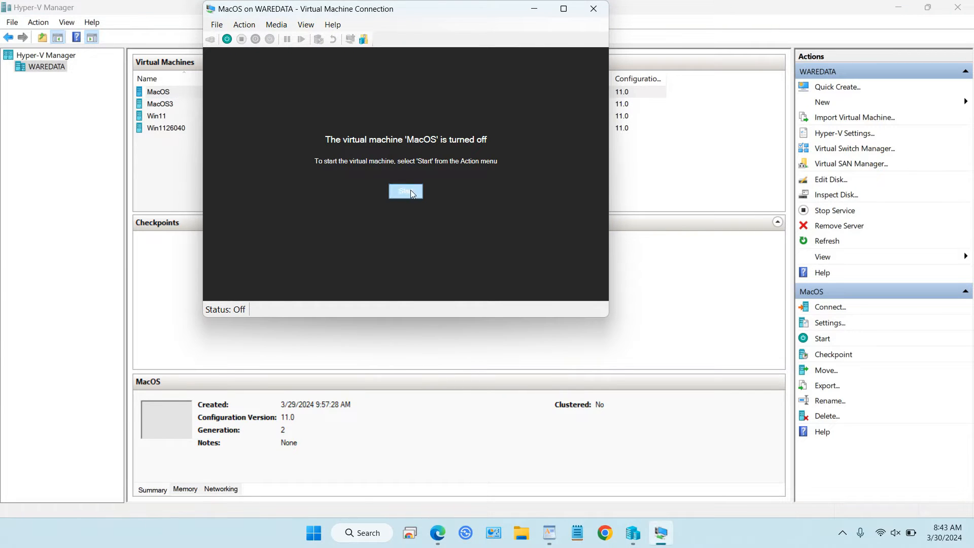
{"action": "left_click", "coordinate": [410, 191]}
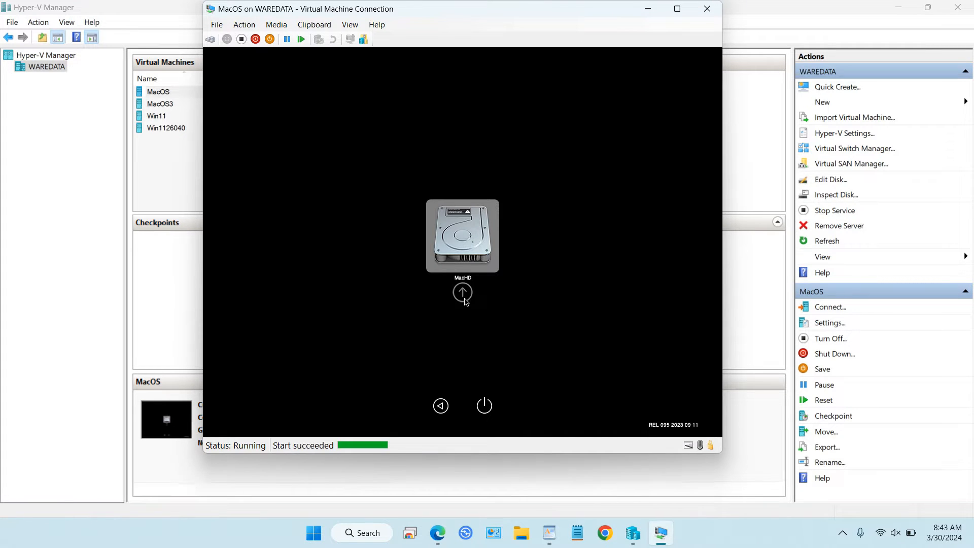
{"action": "left_click", "coordinate": [465, 299]}
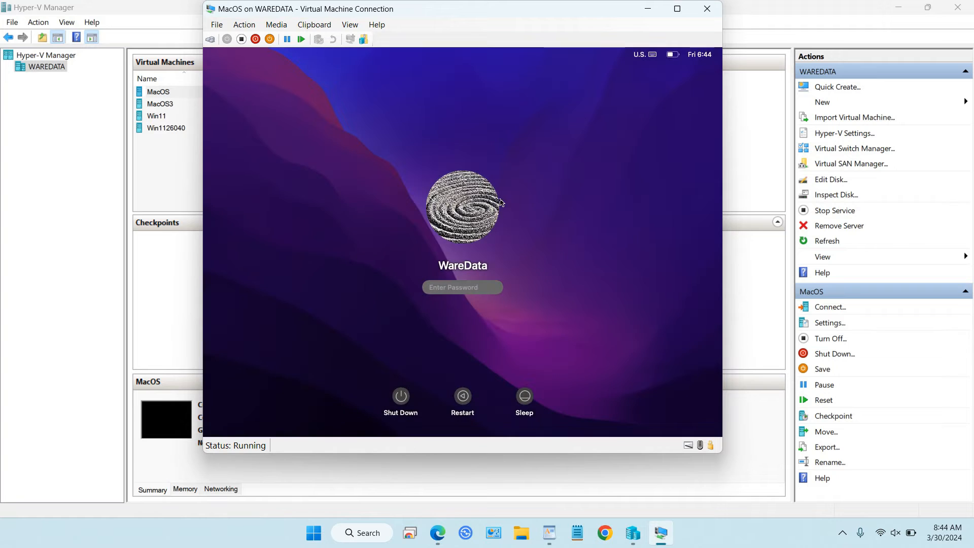
- Log in to macOS with the account password and reposition the VM connection window
{"action": "type", "text": "w"}
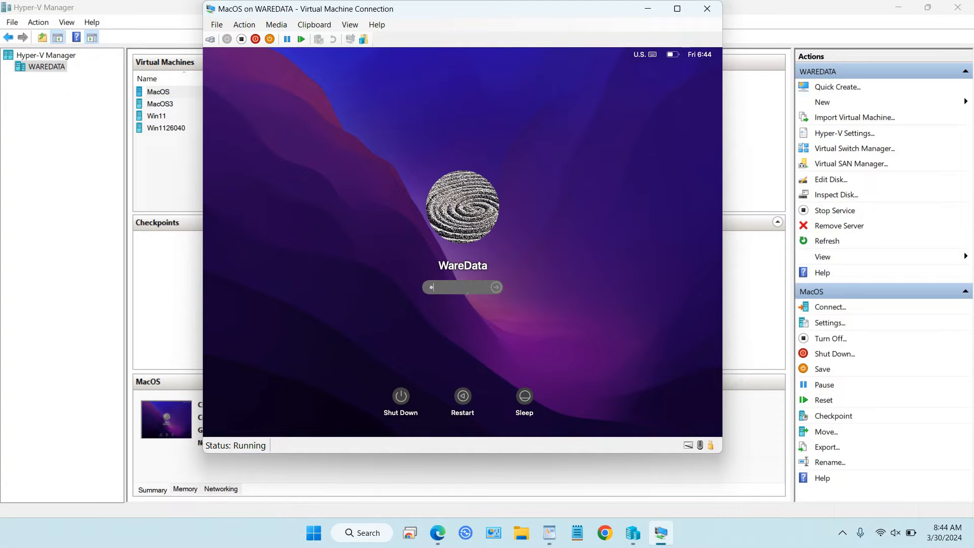
{"action": "left_click", "coordinate": [494, 288]}
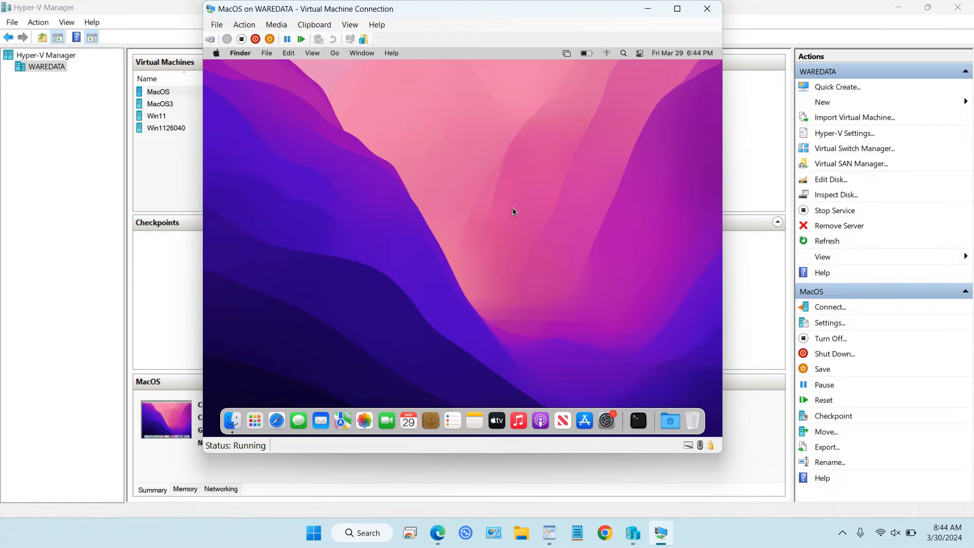
{"action": "left_click_drag", "start_coordinate": [433, 10], "coordinate": [483, 27]}
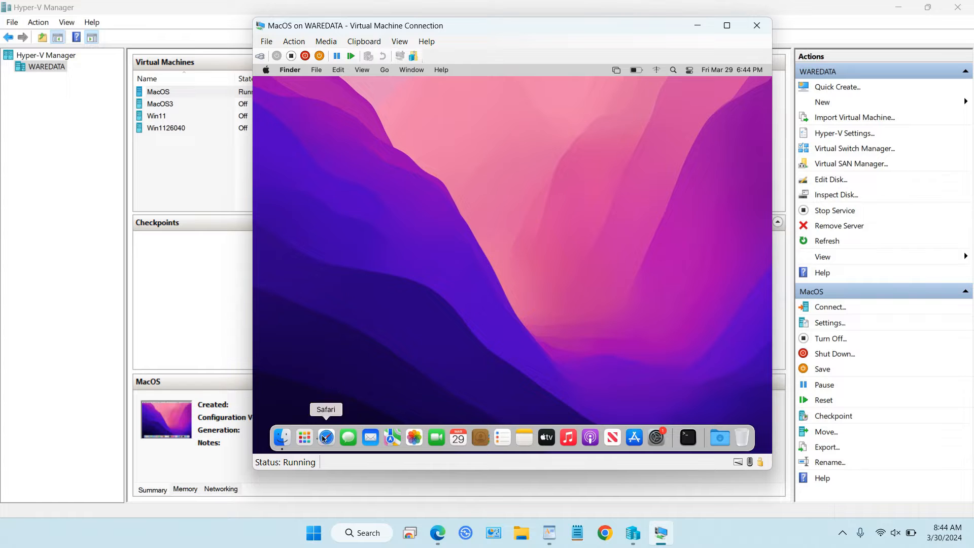
- Open Safari from Launchpad, confirm google.com loads, then close Safari and reopen Launchpad
{"action": "left_click", "coordinate": [304, 437]}
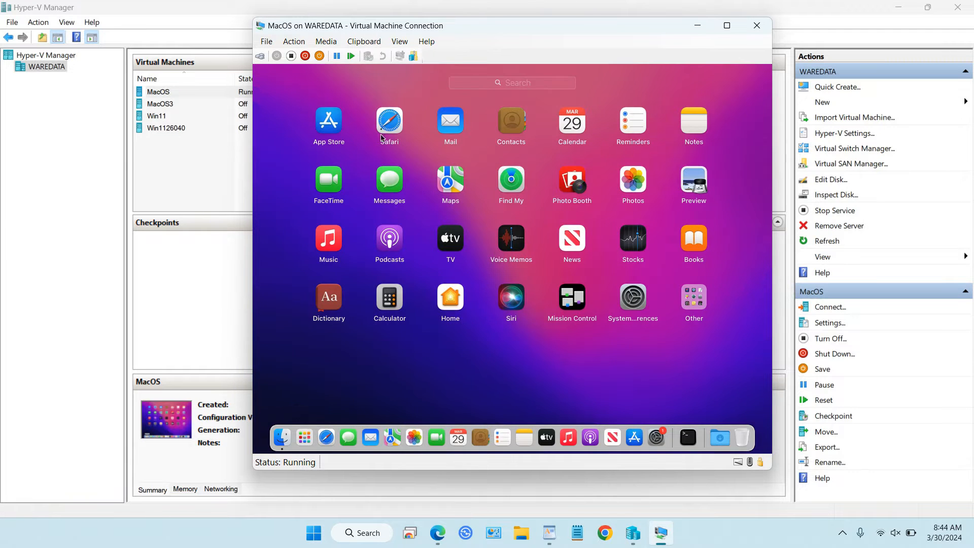
{"action": "left_click", "coordinate": [387, 129]}
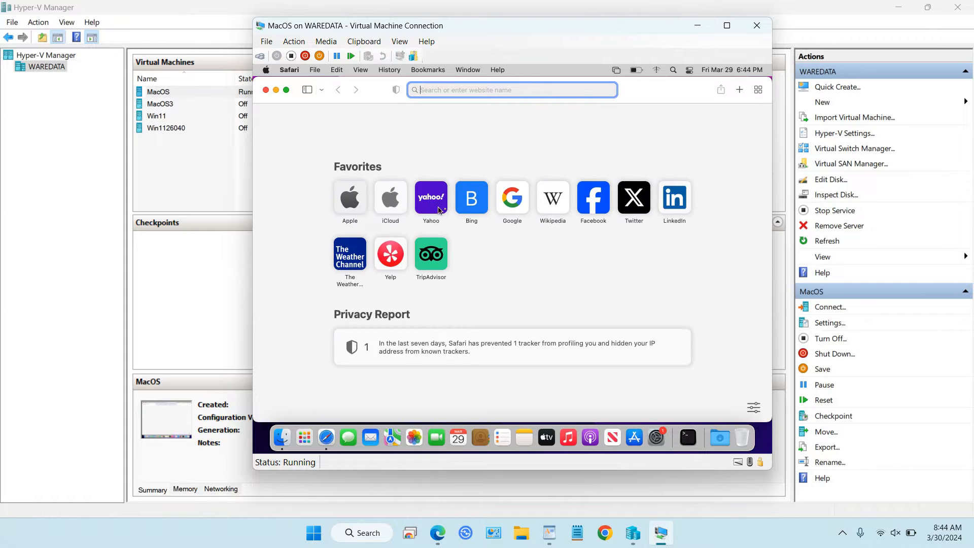
{"action": "left_click", "coordinate": [505, 207]}
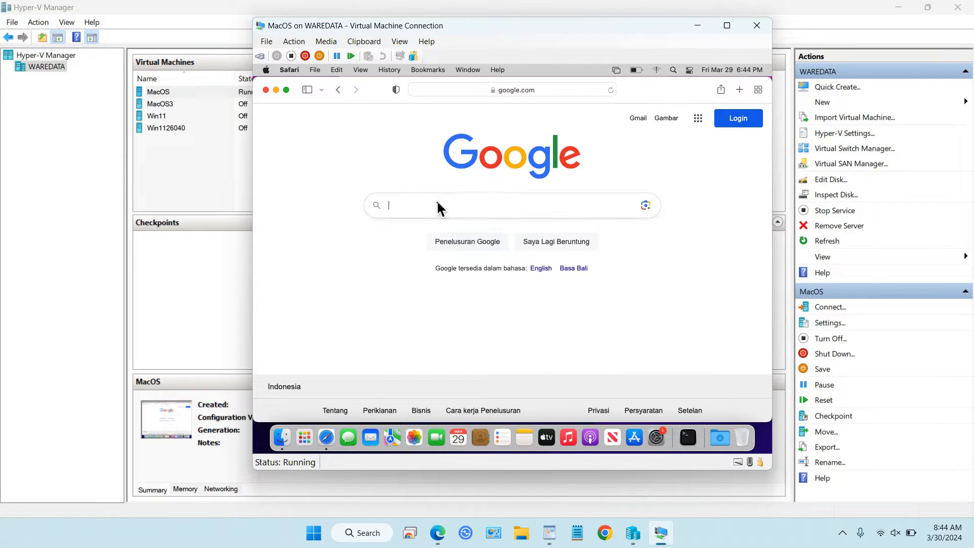
{"action": "left_click", "coordinate": [265, 90]}
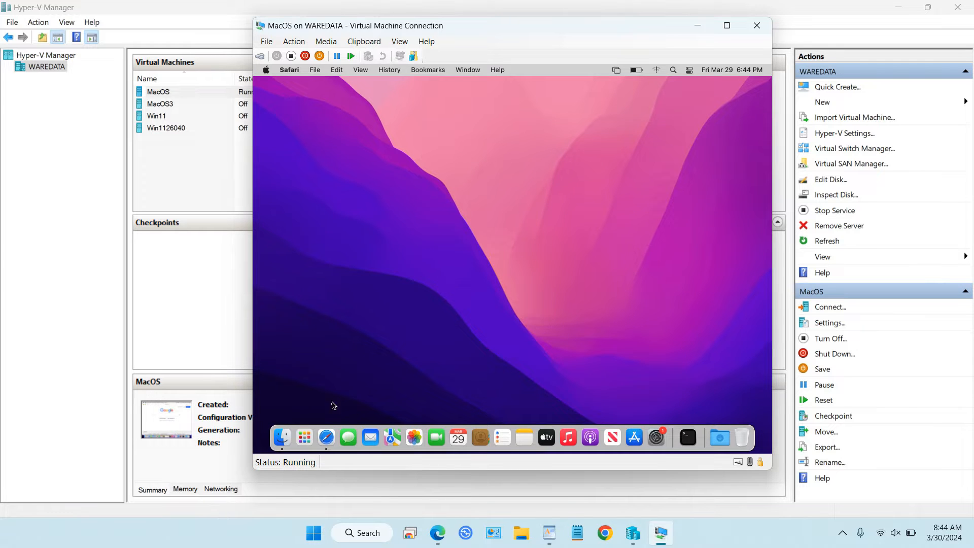
{"action": "left_click", "coordinate": [305, 437]}
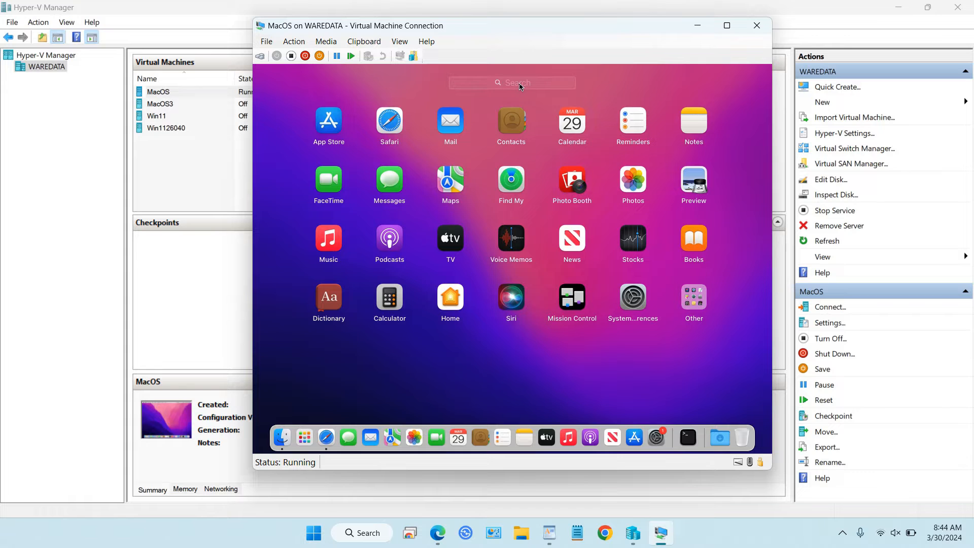
- Search Launchpad for Terminal, launch it, and close it again
{"action": "type", "text": "termina"}
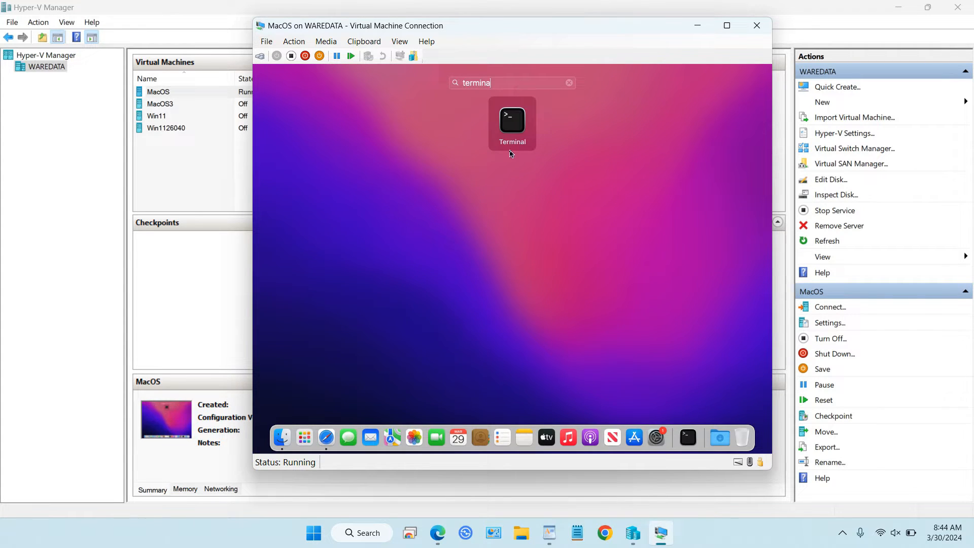
{"action": "left_click", "coordinate": [512, 127]}
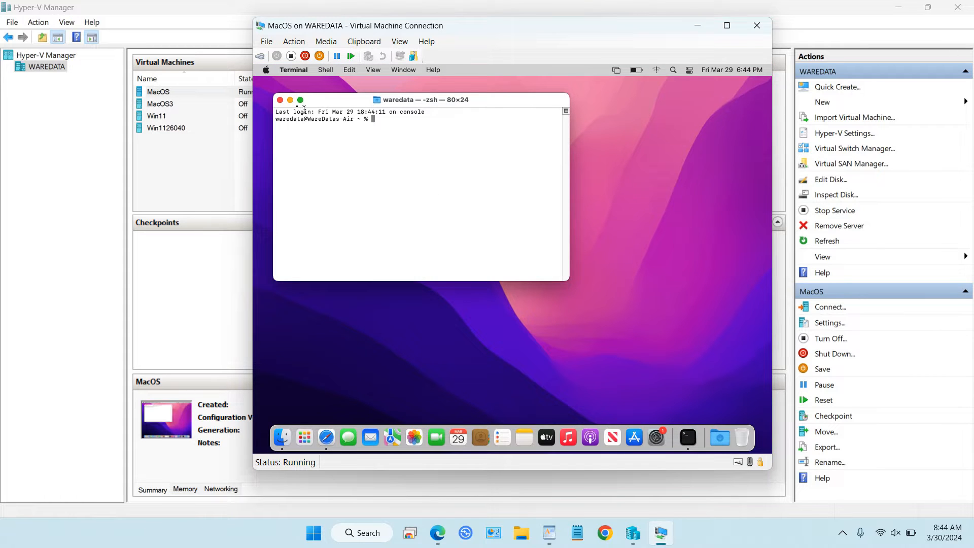
{"action": "left_click", "coordinate": [281, 101]}
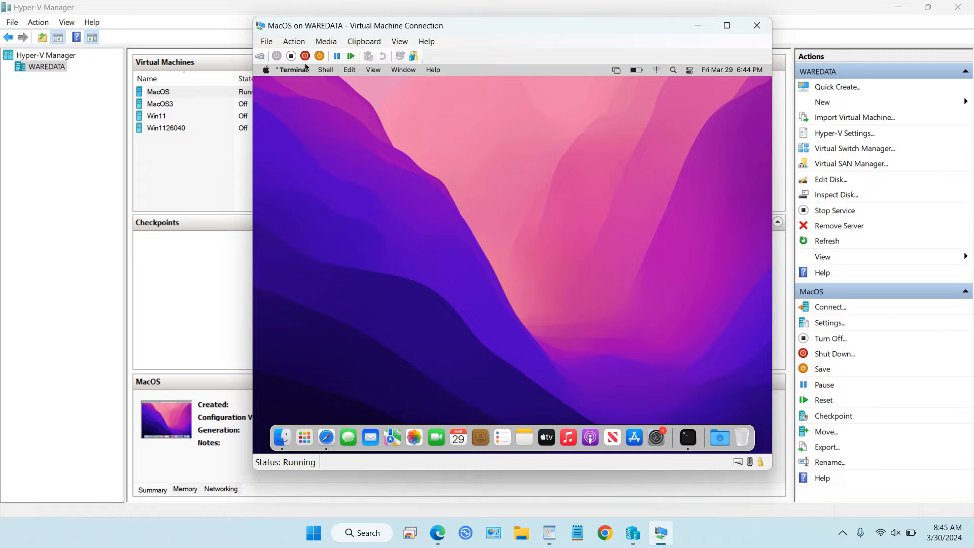
- Shut down macOS from the Apple menu and close the VM connection window
{"action": "left_click", "coordinate": [266, 70]}
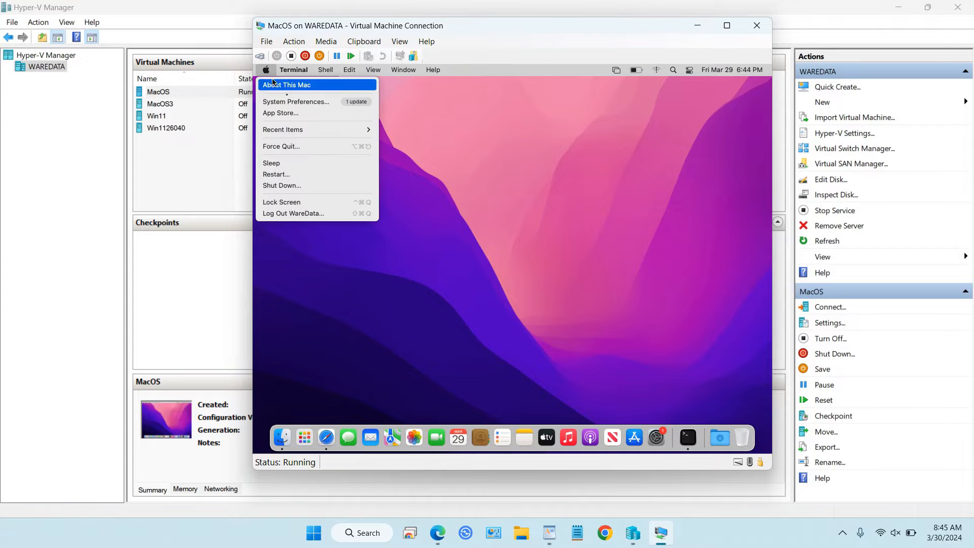
{"action": "left_click", "coordinate": [310, 187]}
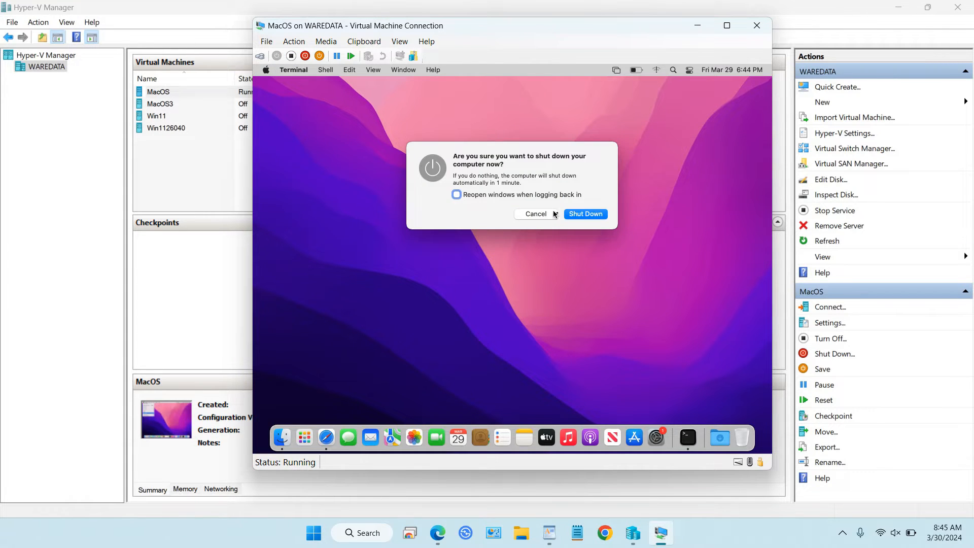
{"action": "left_click", "coordinate": [581, 214]}
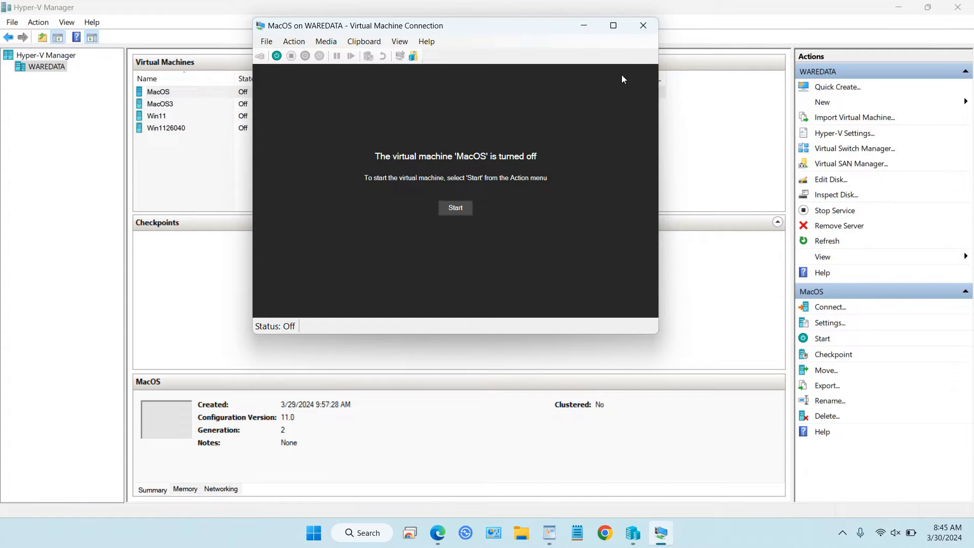
{"action": "left_click", "coordinate": [643, 26]}
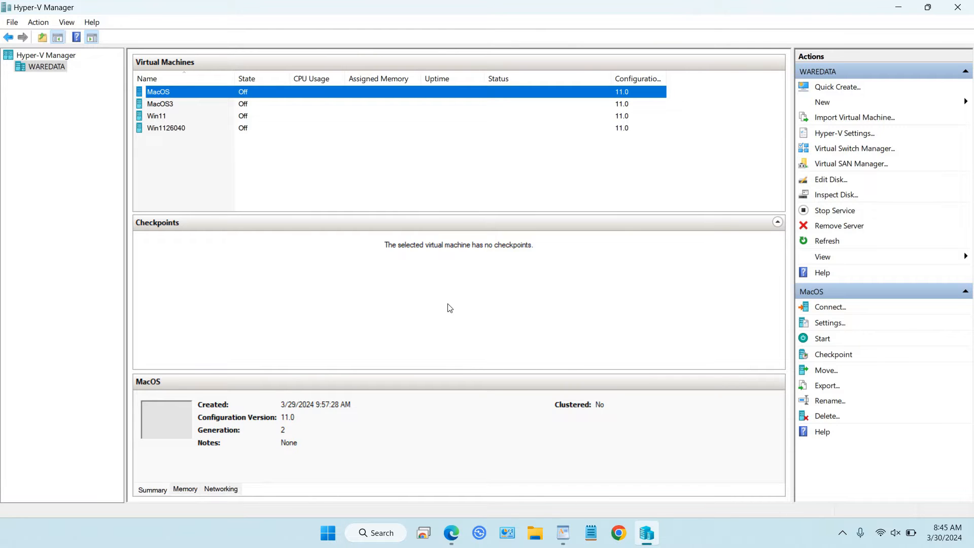
- From the MacOS for Hyper-V article, download MacOS-Monterey-waredata.com.zip via the macOS 12 Monterey OneDrive link
{"action": "left_click", "coordinate": [451, 531]}
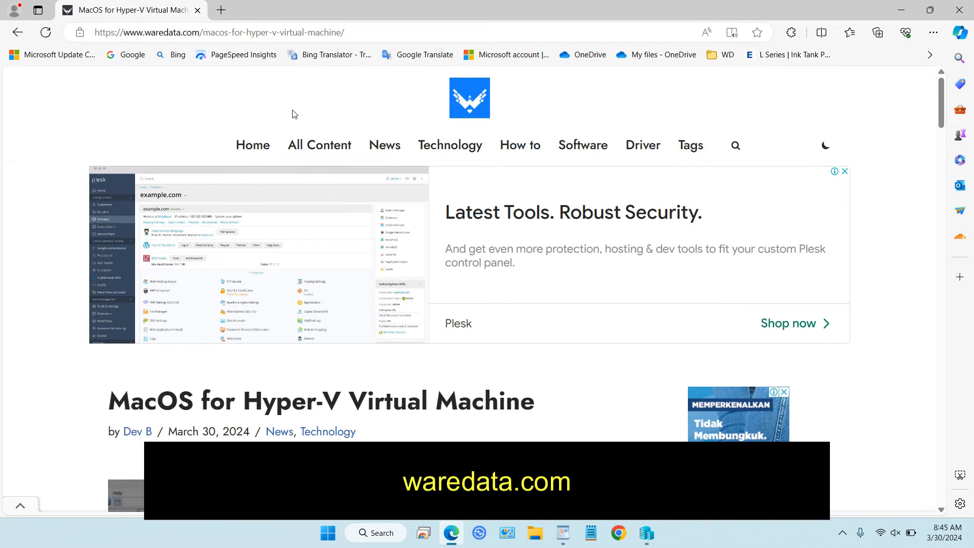
{"action": "scroll", "coordinate": [77, 272], "scroll_direction": "down", "scroll_amount": 2}
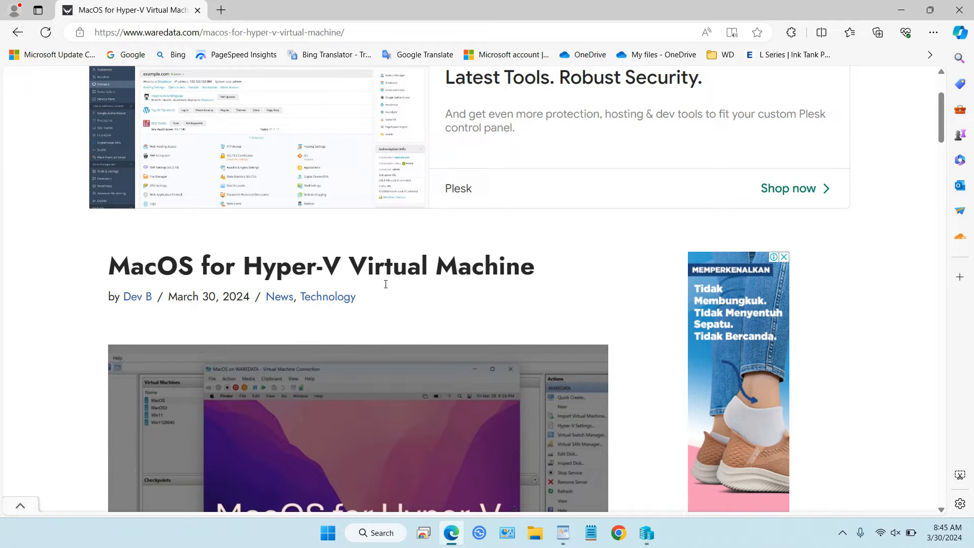
{"action": "scroll", "coordinate": [400, 274], "scroll_direction": "down", "scroll_amount": 2}
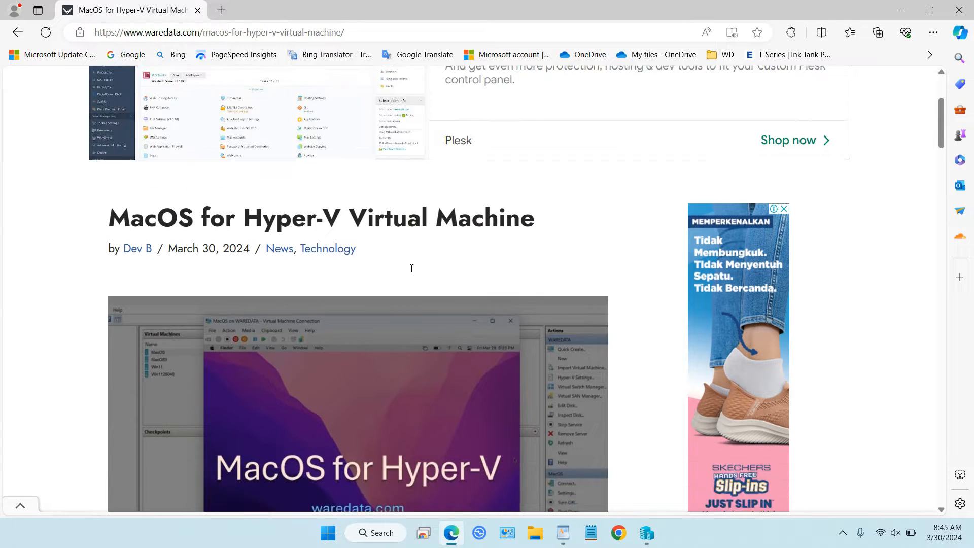
{"action": "scroll", "coordinate": [419, 154], "scroll_direction": "down", "scroll_amount": 15}
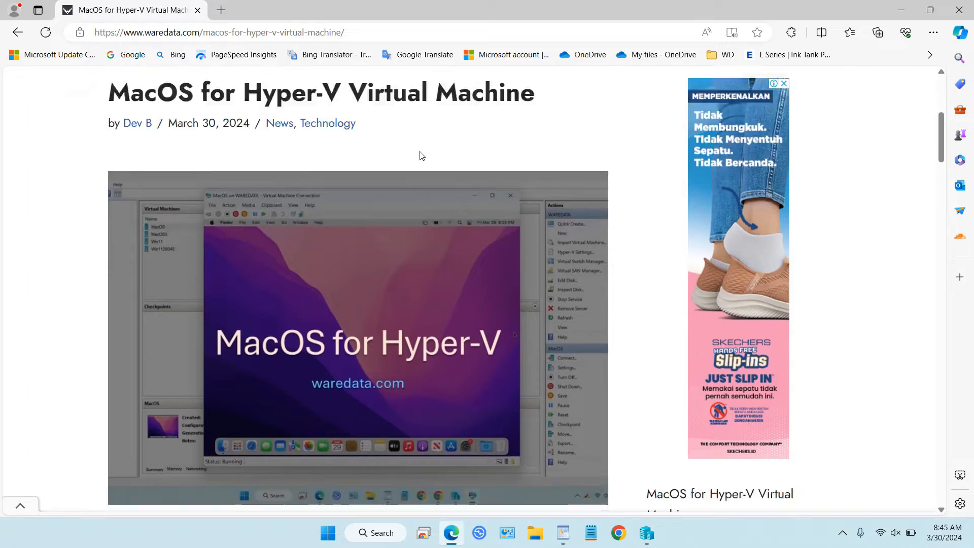
{"action": "scroll", "coordinate": [536, 173], "scroll_direction": "down", "scroll_amount": 6}
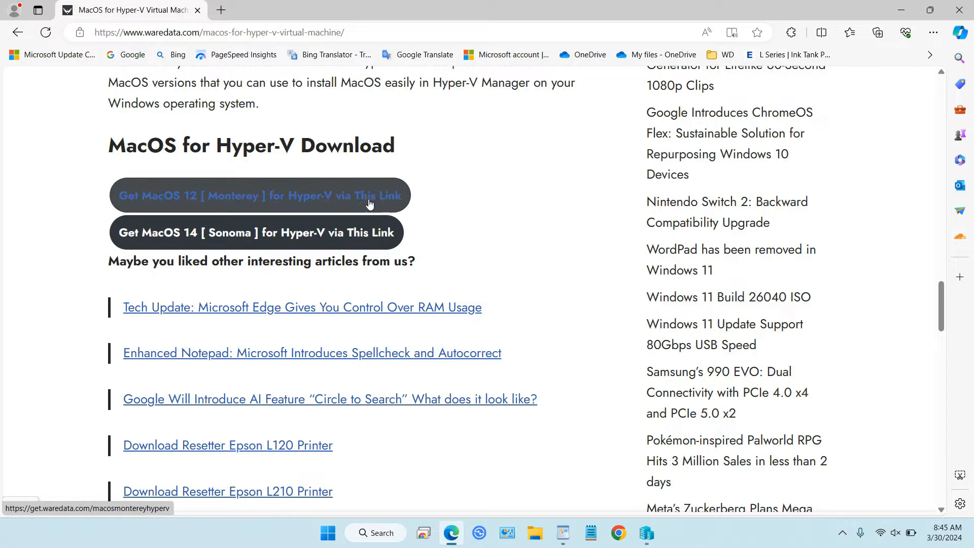
{"action": "left_click", "coordinate": [336, 201]}
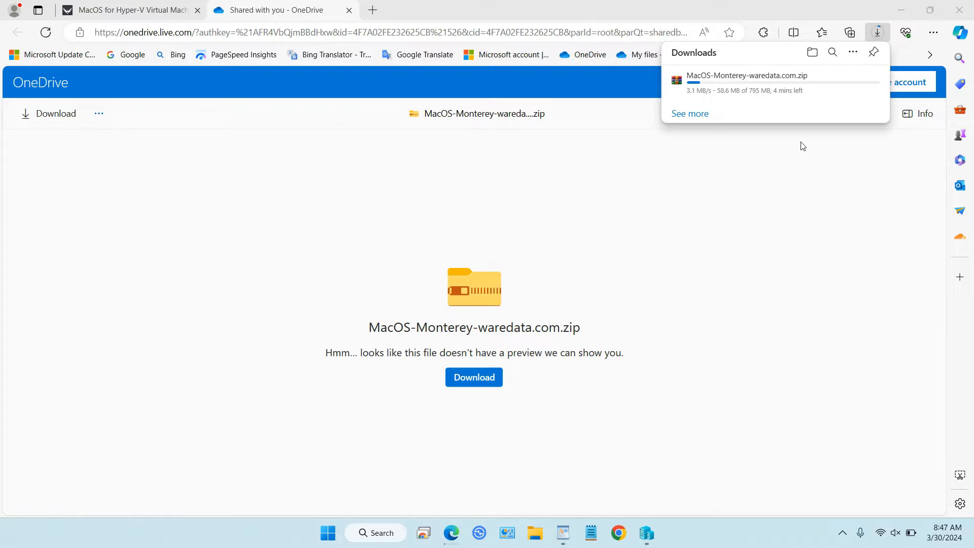
{"action": "left_click", "coordinate": [834, 79]}
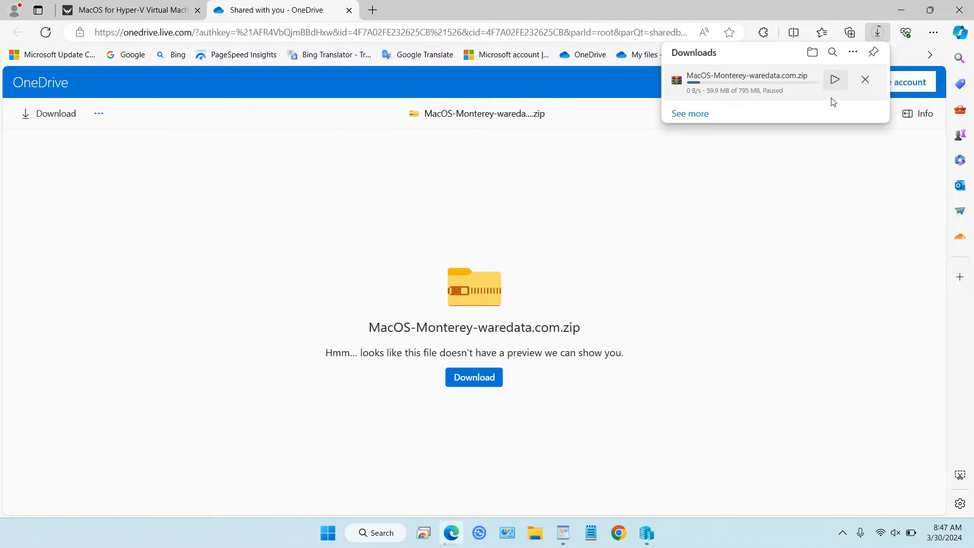
{"action": "left_click", "coordinate": [536, 533]}
- Extract the Desktop zip with WinRAR into a MacOS-Monterey folder and check it holds waredatacom.vhdx
{"action": "left_click", "coordinate": [58, 158]}
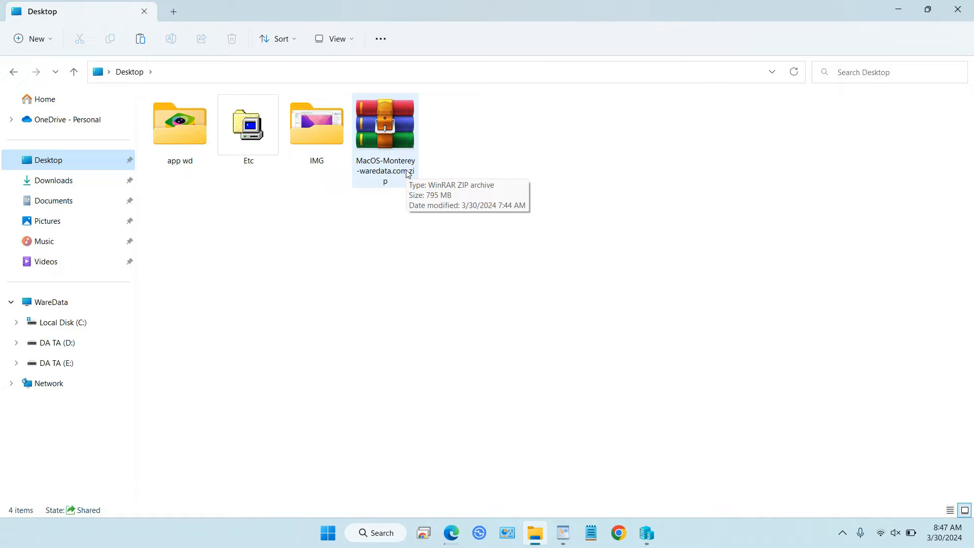
{"action": "left_click", "coordinate": [396, 154]}
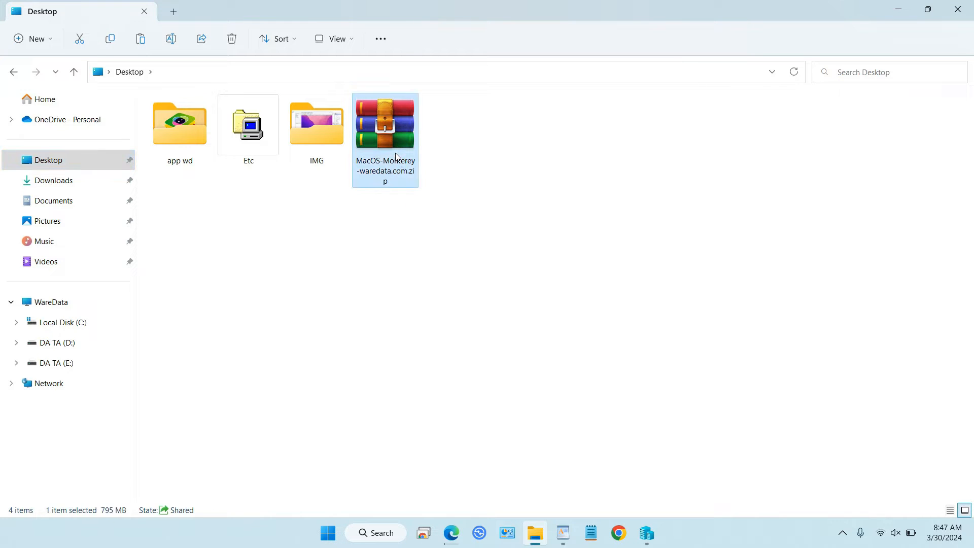
{"action": "right_click", "coordinate": [395, 154]}
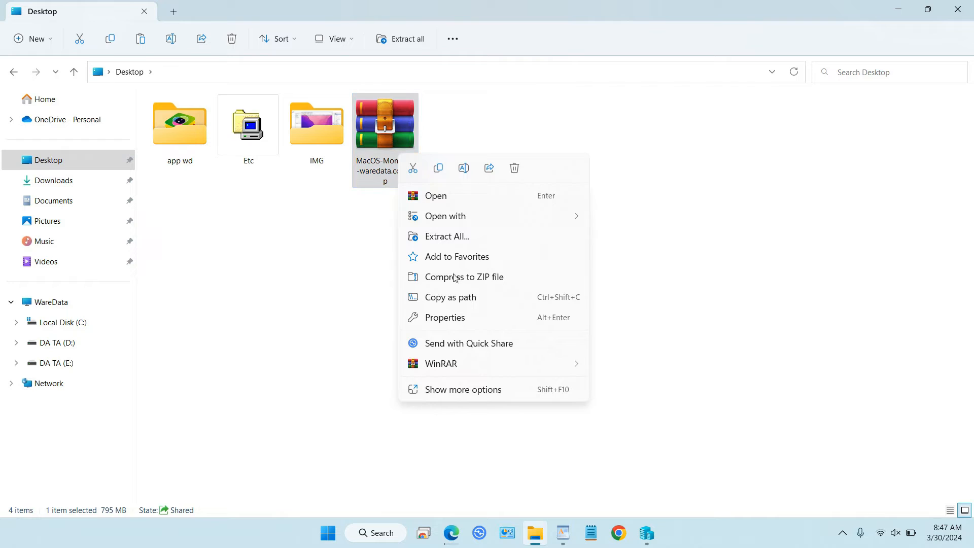
{"action": "mouse_move", "coordinate": [498, 363]}
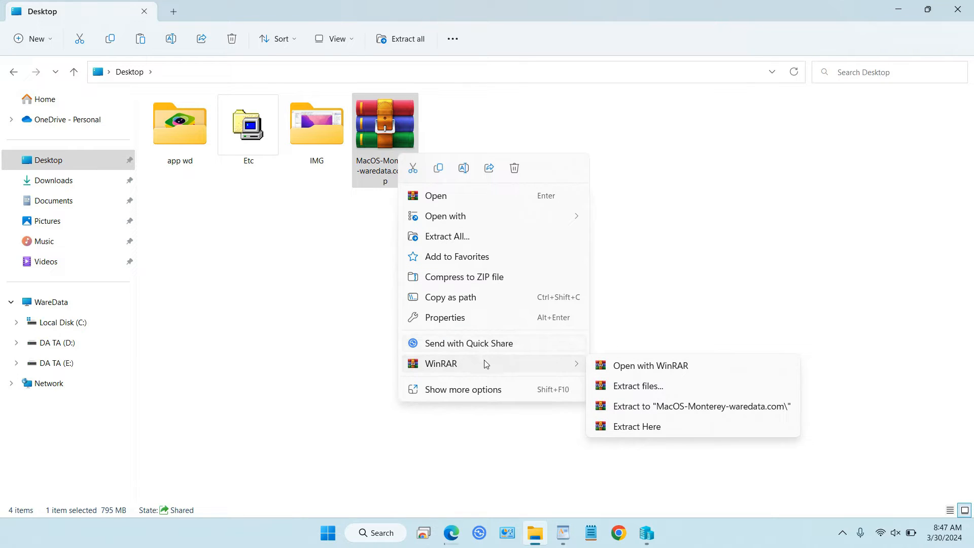
{"action": "left_click", "coordinate": [638, 408]}
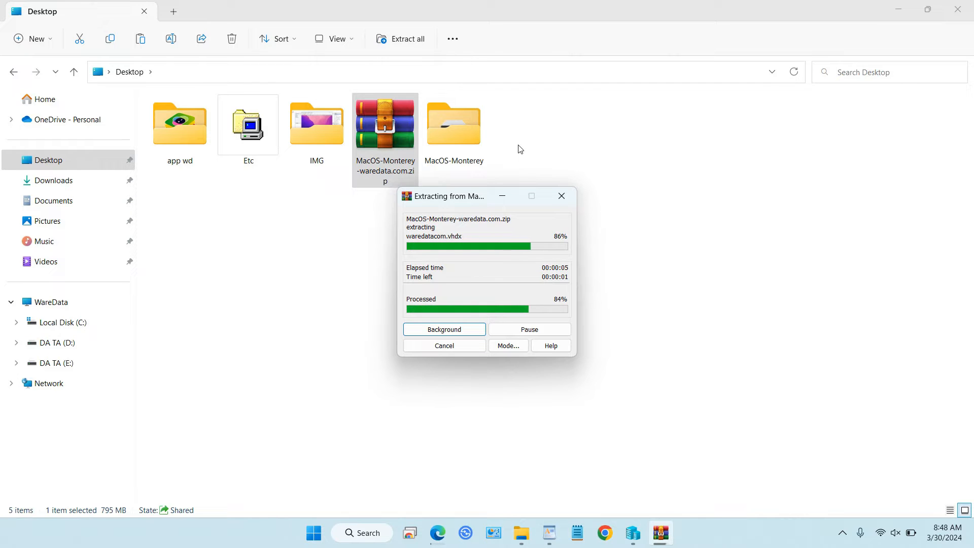
{"action": "left_click", "coordinate": [469, 149]}
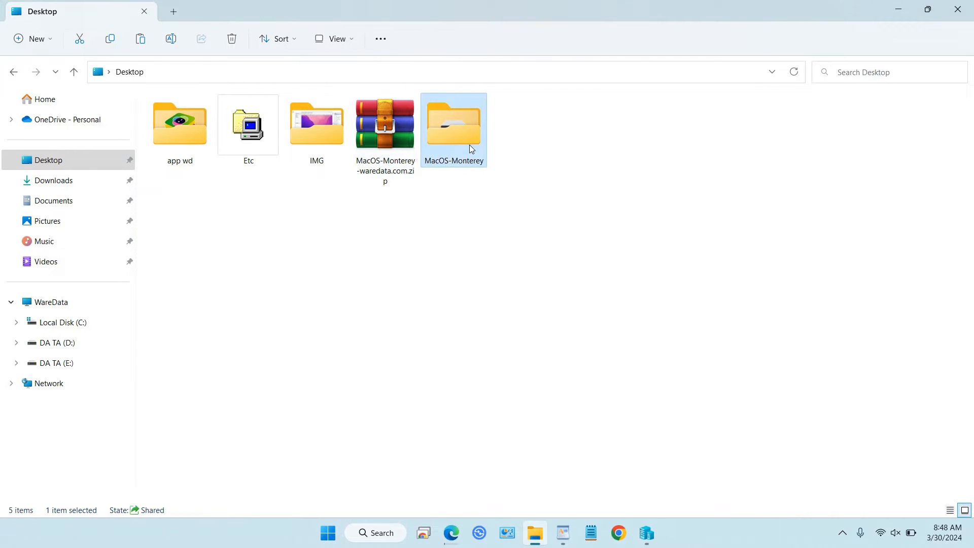
{"action": "double_click", "coordinate": [469, 146]}
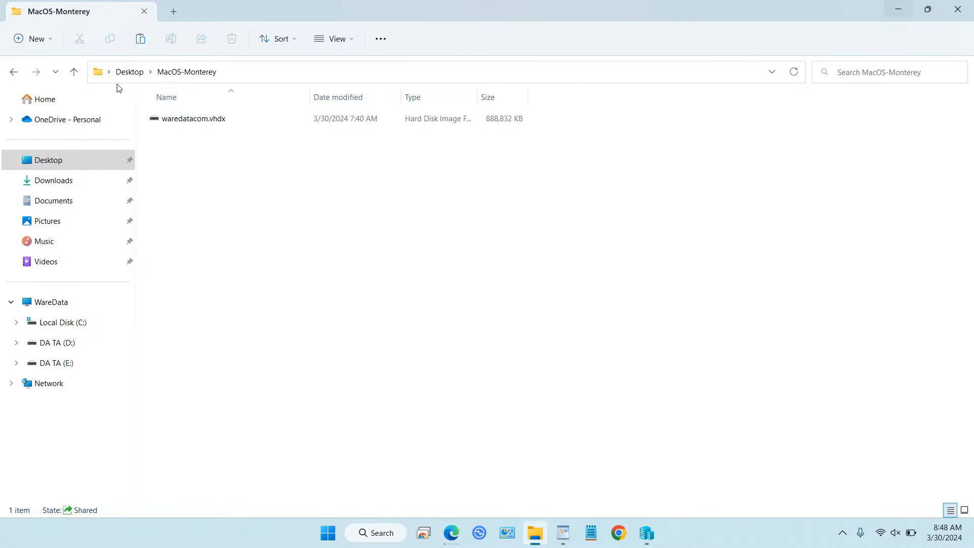
- Permanently delete MacOS-Monterey-waredata.com.zip from the Desktop and close File Explorer
{"action": "left_click", "coordinate": [134, 73]}
{"action": "left_click", "coordinate": [469, 162]}
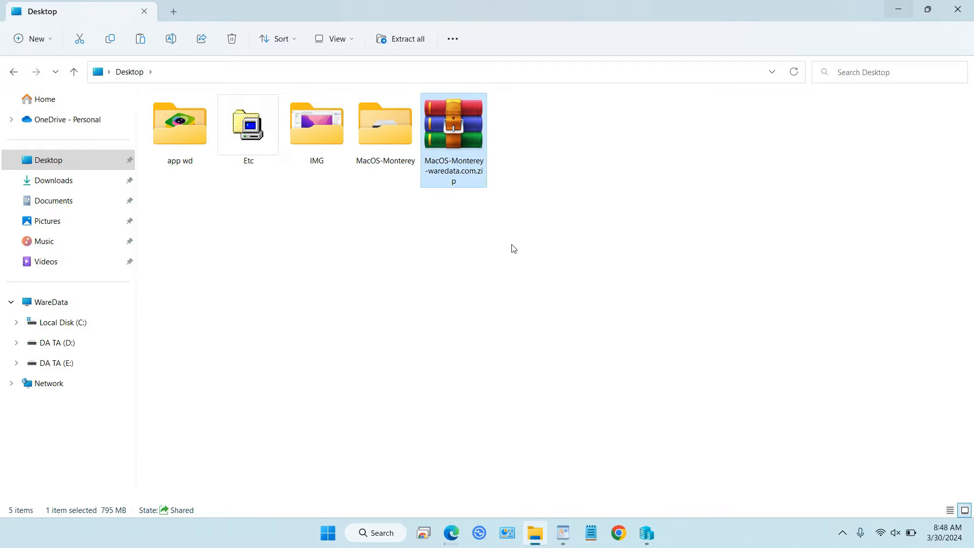
{"action": "key", "text": "shift+Delete"}
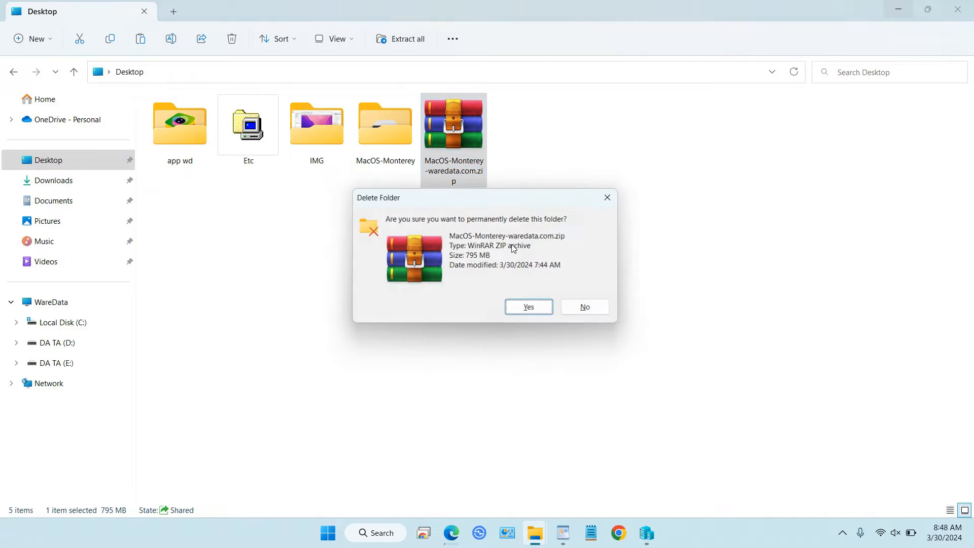
{"action": "key", "text": "Return"}
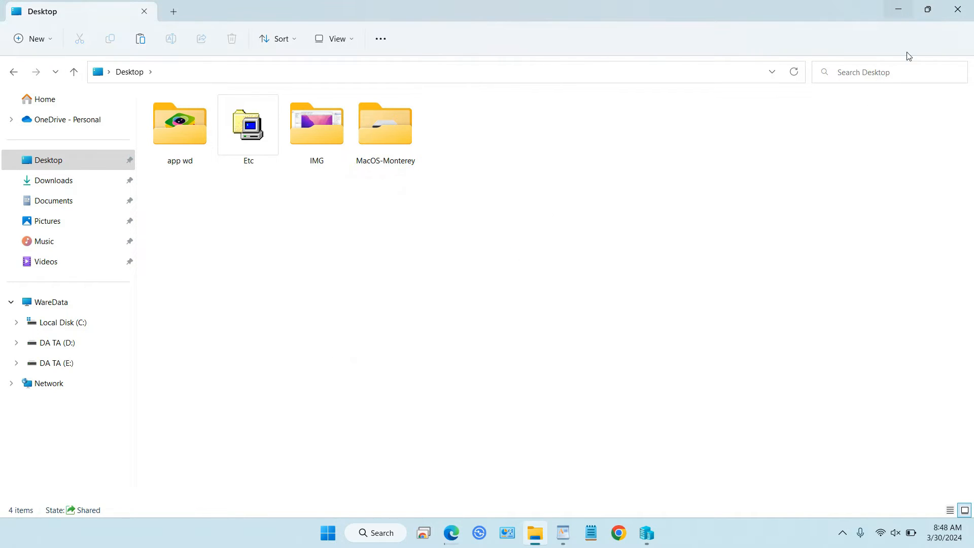
{"action": "left_click", "coordinate": [956, 10]}
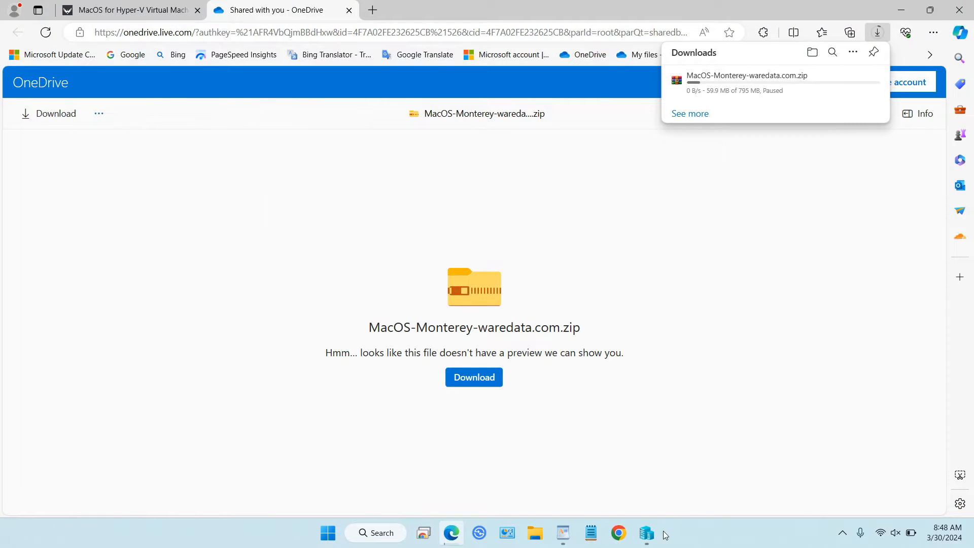
{"action": "left_click", "coordinate": [647, 533]}
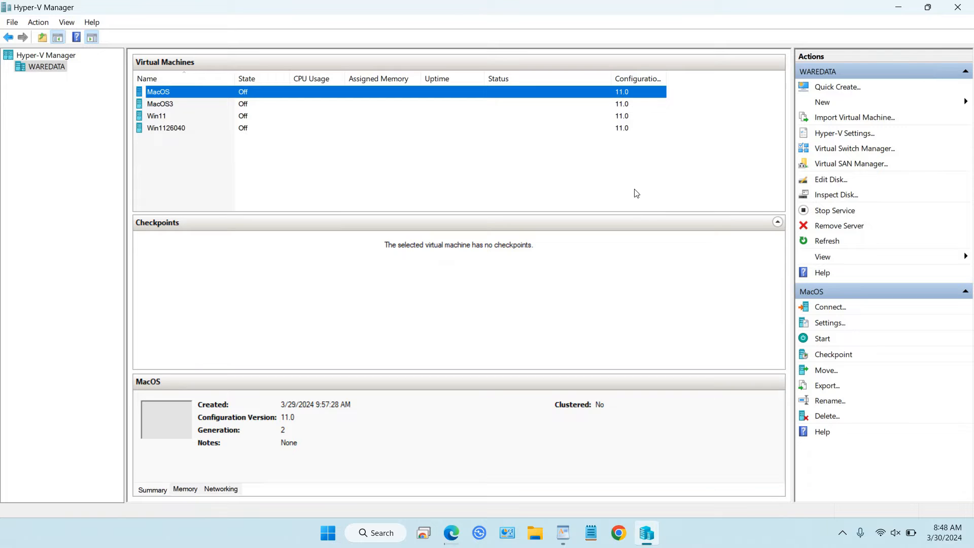
- Launch the New Virtual Machine Wizard via New > Virtual Machine in the Actions pane
{"action": "left_click", "coordinate": [329, 534]}
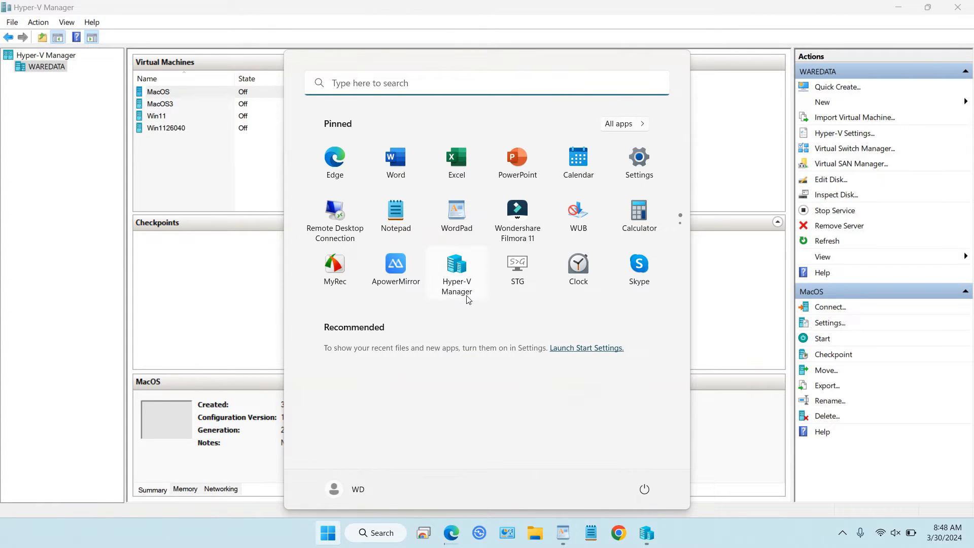
{"action": "left_click", "coordinate": [755, 247]}
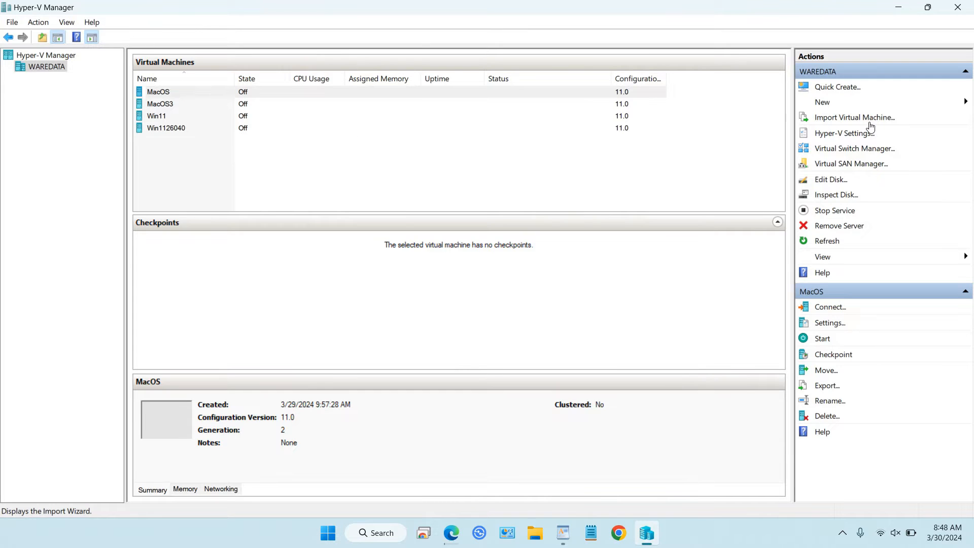
{"action": "left_click", "coordinate": [927, 102]}
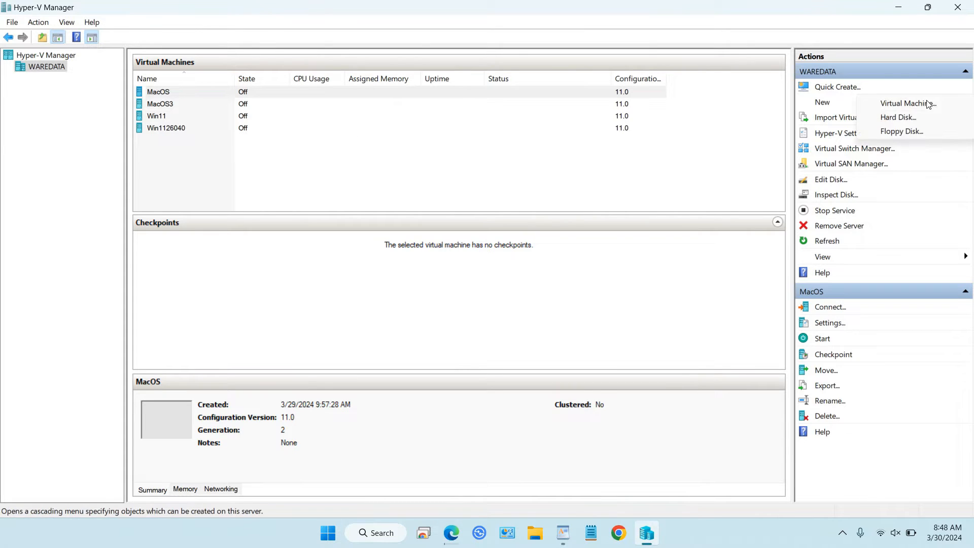
{"action": "left_click", "coordinate": [923, 108]}
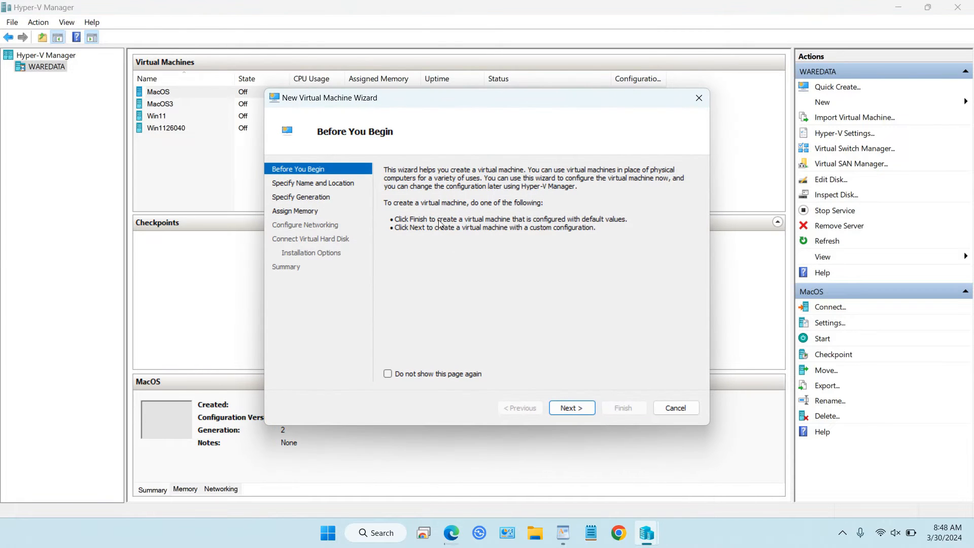
- Name the new VM 'MacOS-Monterey' and choose Generation 2
{"action": "left_click", "coordinate": [569, 408]}
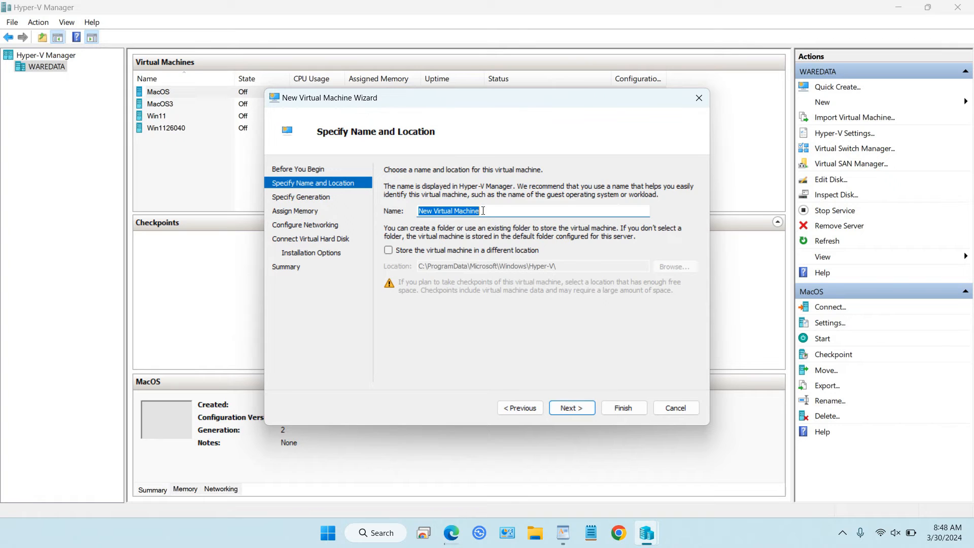
{"action": "type", "text": "Ma"}
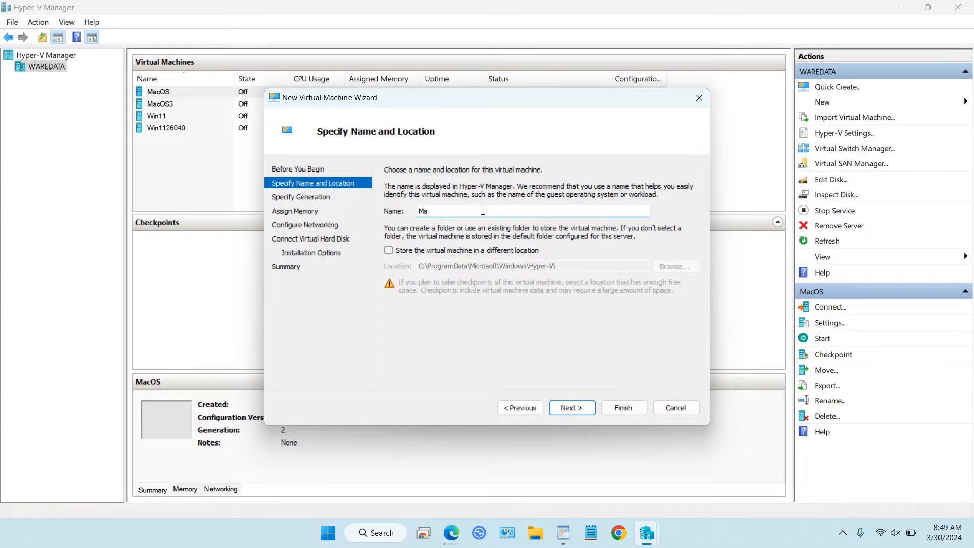
{"action": "type", "text": "cOS-Monterey"}
{"action": "left_click", "coordinate": [573, 409]}
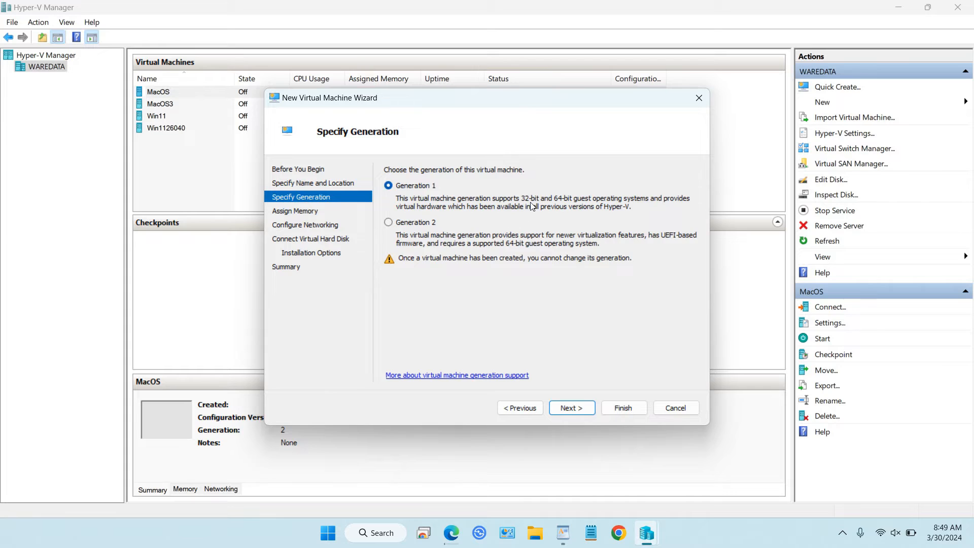
{"action": "left_click", "coordinate": [389, 222]}
{"action": "left_click", "coordinate": [572, 408]}
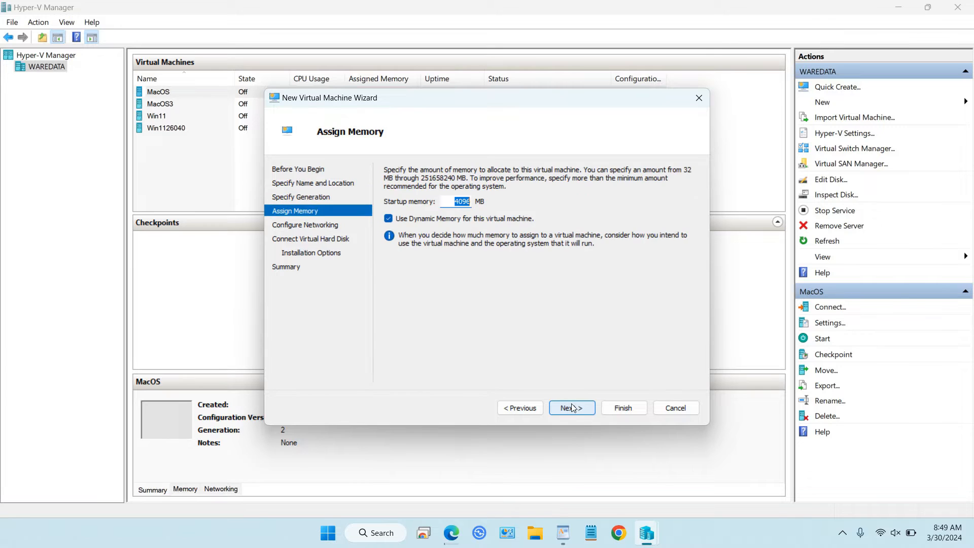
- Change the startup memory from 4096 MB to 8192 MB and continue to networking
{"action": "left_click", "coordinate": [457, 201]}
{"action": "double_click", "coordinate": [460, 201]}
{"action": "left_click", "coordinate": [456, 201]}
{"action": "type", "text": "8"}
{"action": "left_click_drag", "start_coordinate": [461, 201], "coordinate": [469, 203]}
{"action": "key", "text": "BackSpace"}
{"action": "key", "text": "BackSpace"}
{"action": "type", "text": "19"}
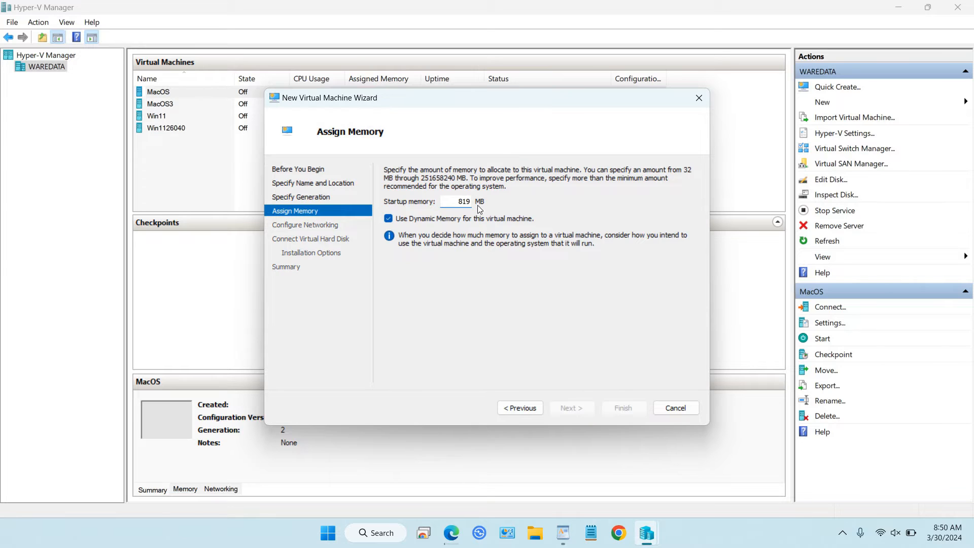
{"action": "type", "text": "2"}
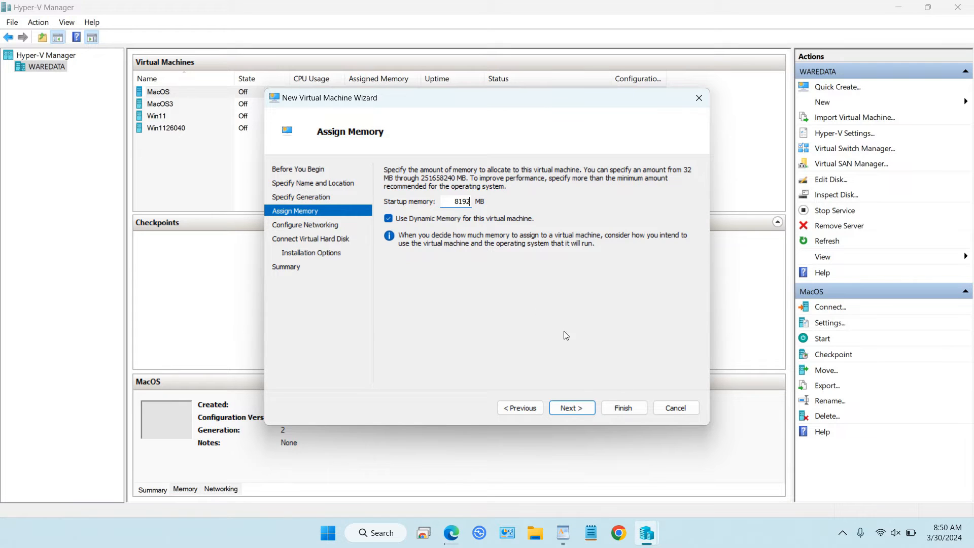
{"action": "left_click", "coordinate": [571, 409]}
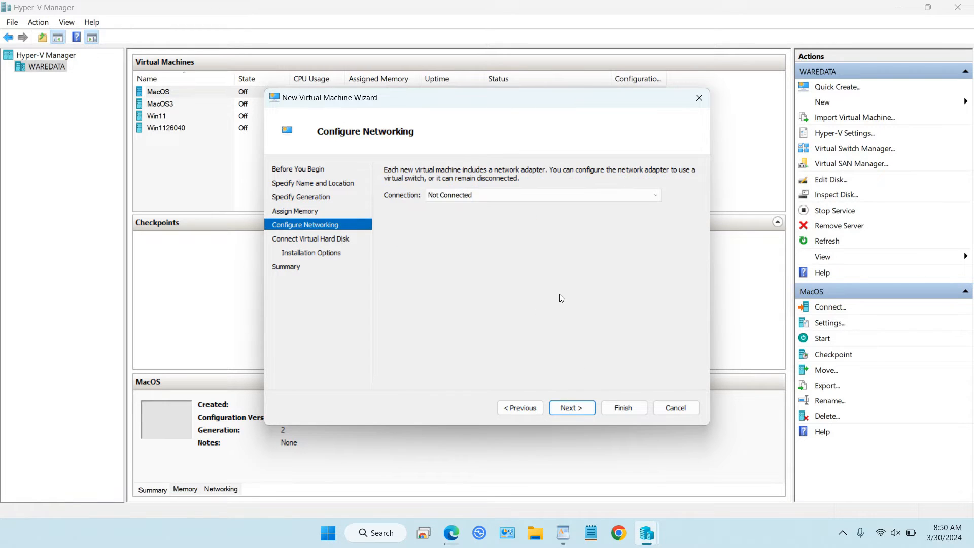
- Connect the VM to the Default Switch, keep the disk and install defaults, and finish the wizard
{"action": "left_click", "coordinate": [471, 197]}
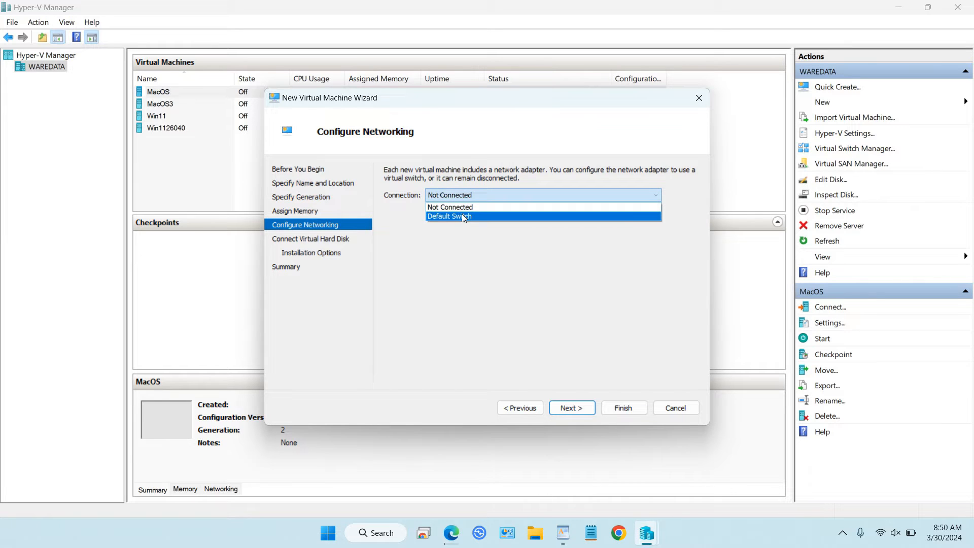
{"action": "left_click", "coordinate": [464, 217]}
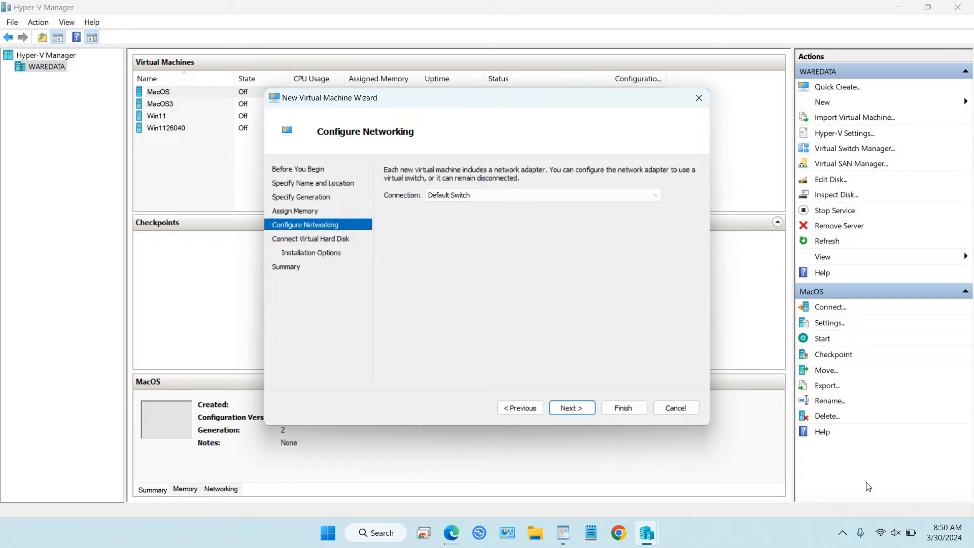
{"action": "left_click", "coordinate": [577, 406]}
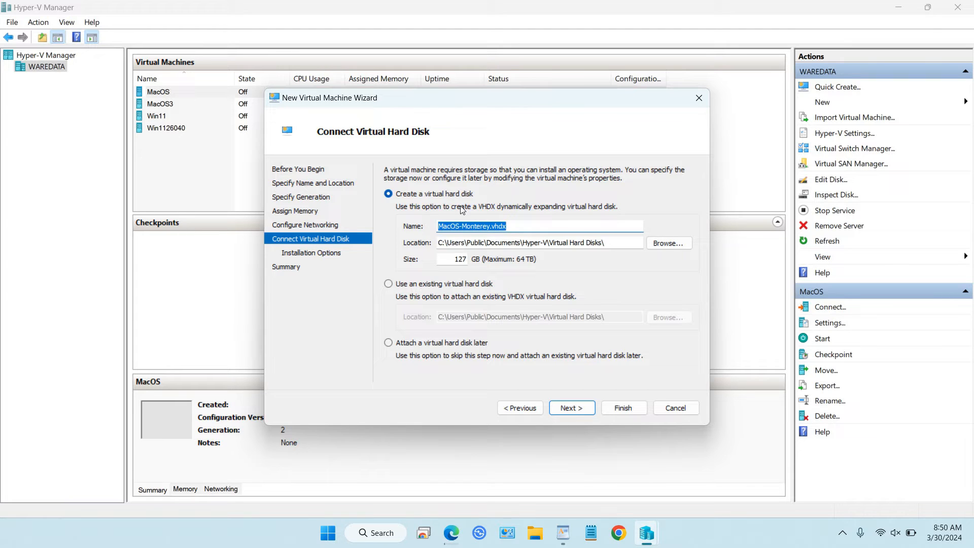
{"action": "left_click", "coordinate": [576, 406]}
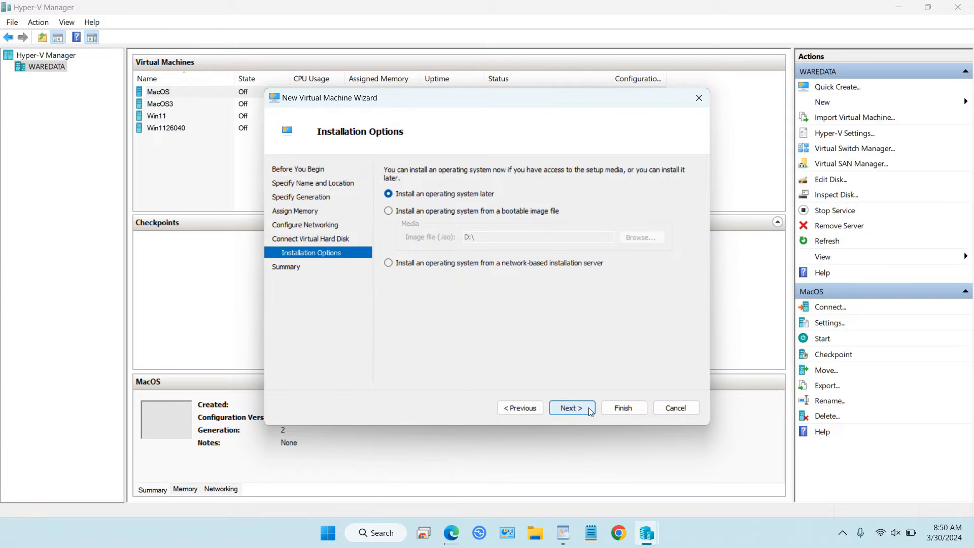
{"action": "left_click", "coordinate": [634, 409]}
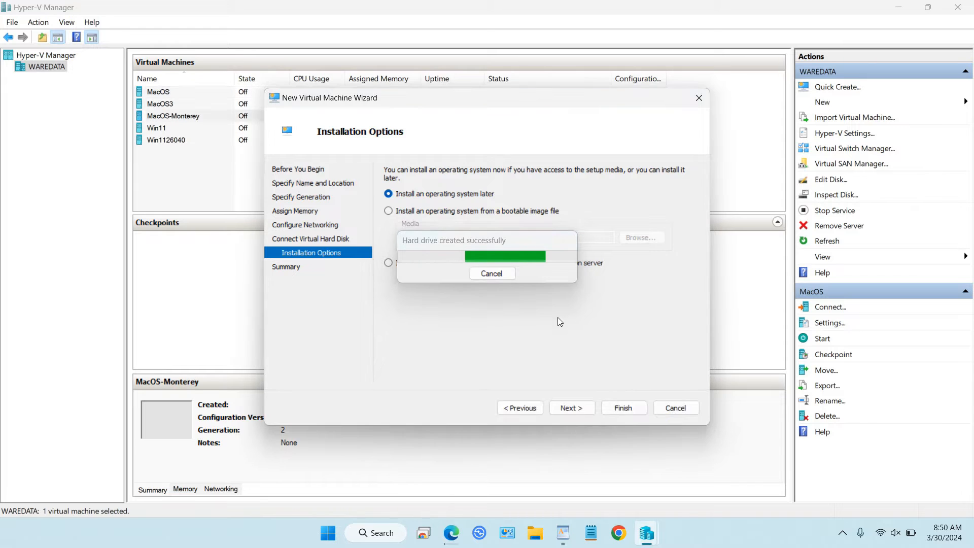
- In MacOS-Monterey's settings, add a new empty hard drive under the SCSI Controller
{"action": "left_click", "coordinate": [246, 115]}
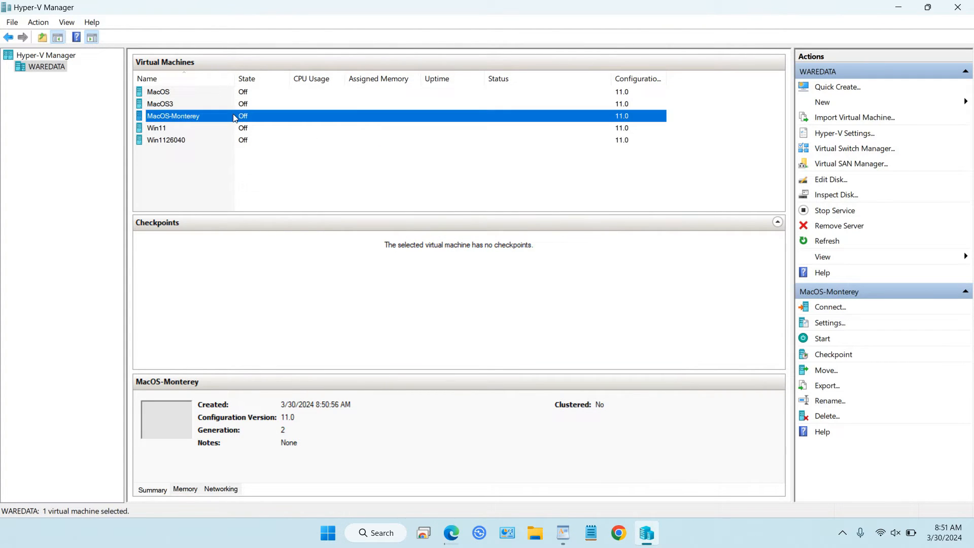
{"action": "left_click", "coordinate": [831, 325]}
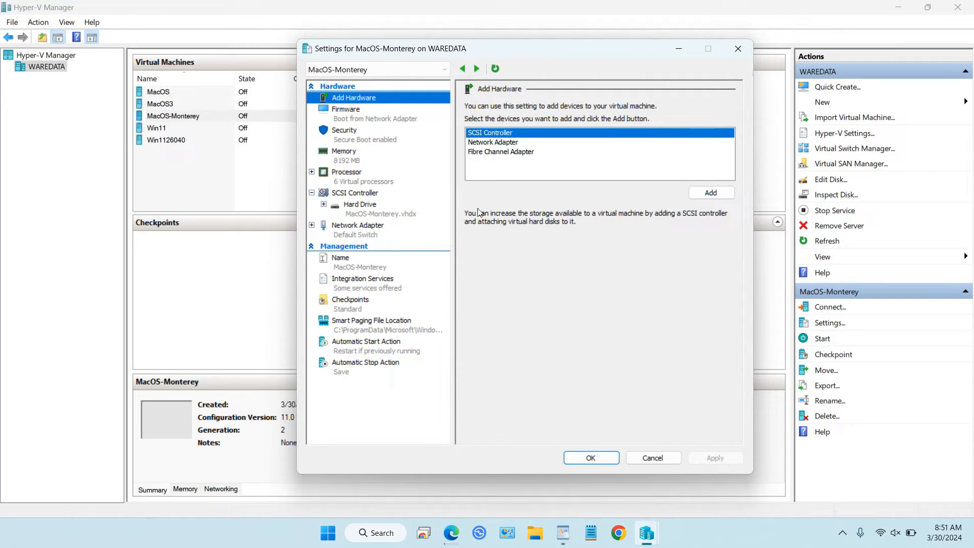
{"action": "left_click", "coordinate": [372, 211]}
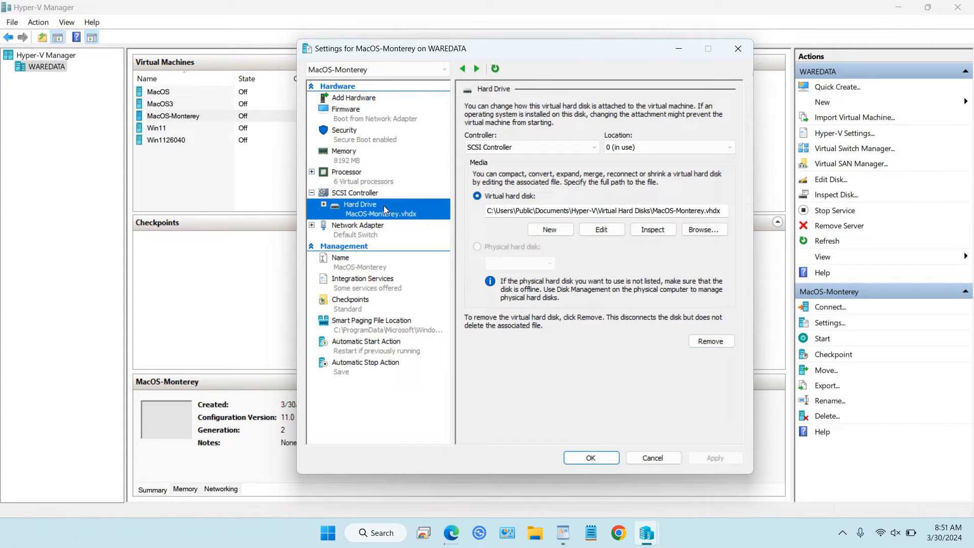
{"action": "left_click", "coordinate": [359, 193]}
{"action": "left_click", "coordinate": [722, 202]}
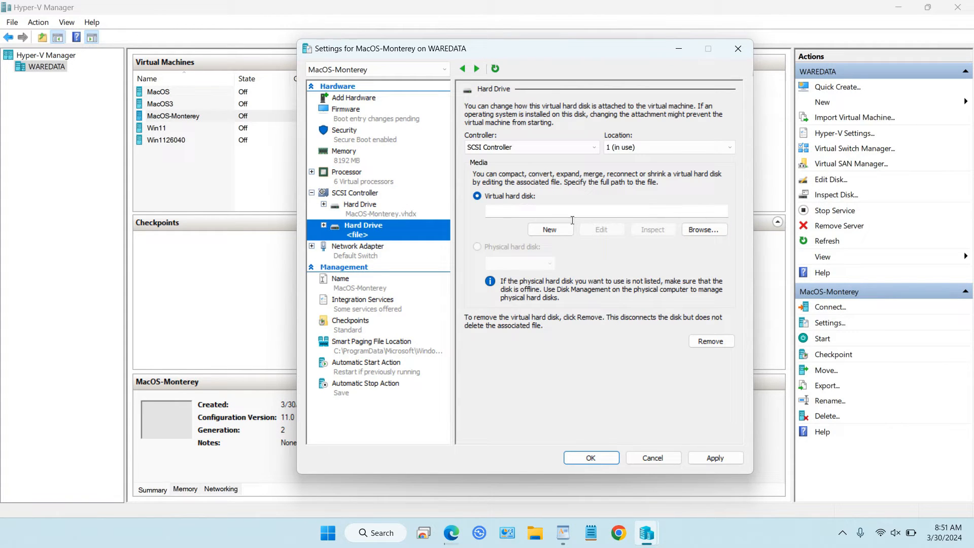
- Attach Desktop\MacOS-Monterey\waredatacom.vhdx to the new SCSI hard drive and apply
{"action": "left_click", "coordinate": [693, 230]}
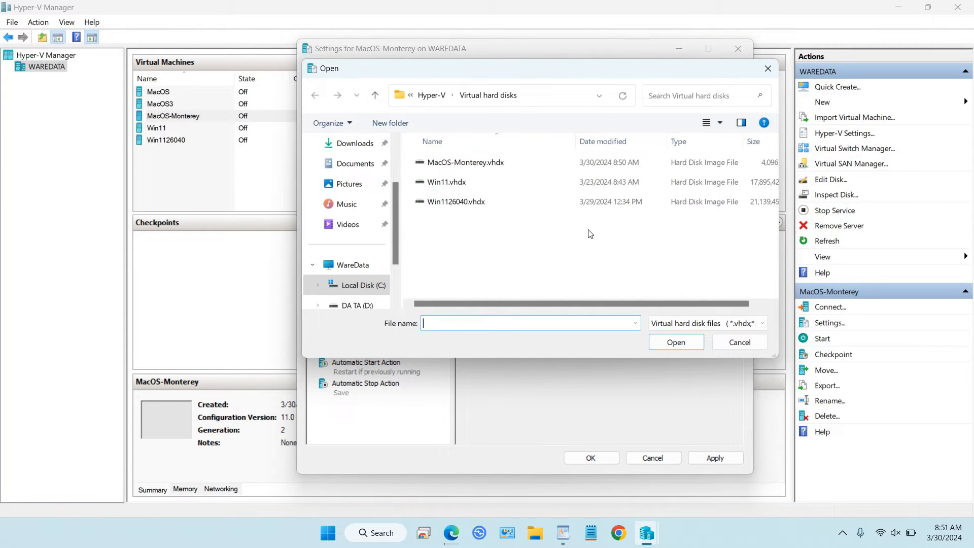
{"action": "scroll", "coordinate": [377, 225], "scroll_direction": "up", "scroll_amount": 2}
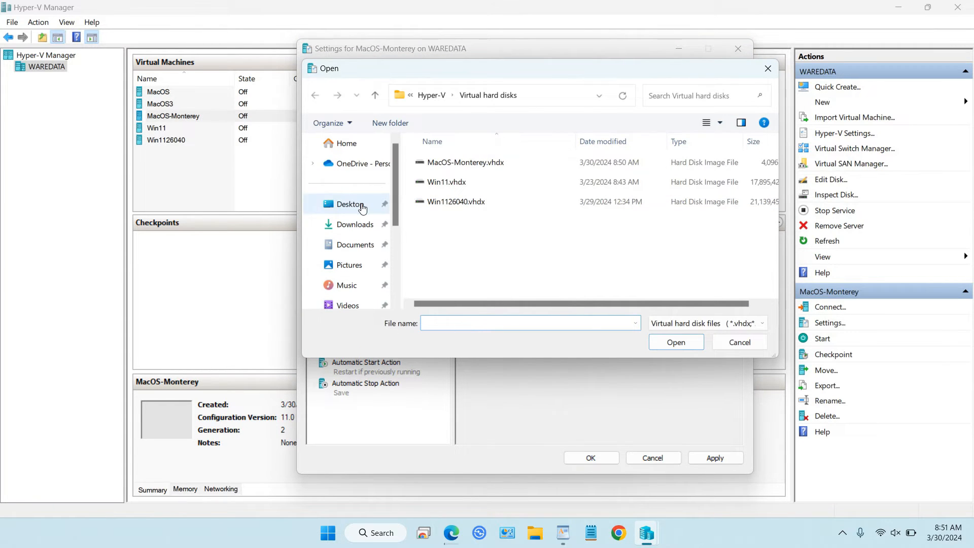
{"action": "left_click", "coordinate": [362, 206]}
{"action": "left_click", "coordinate": [669, 197]}
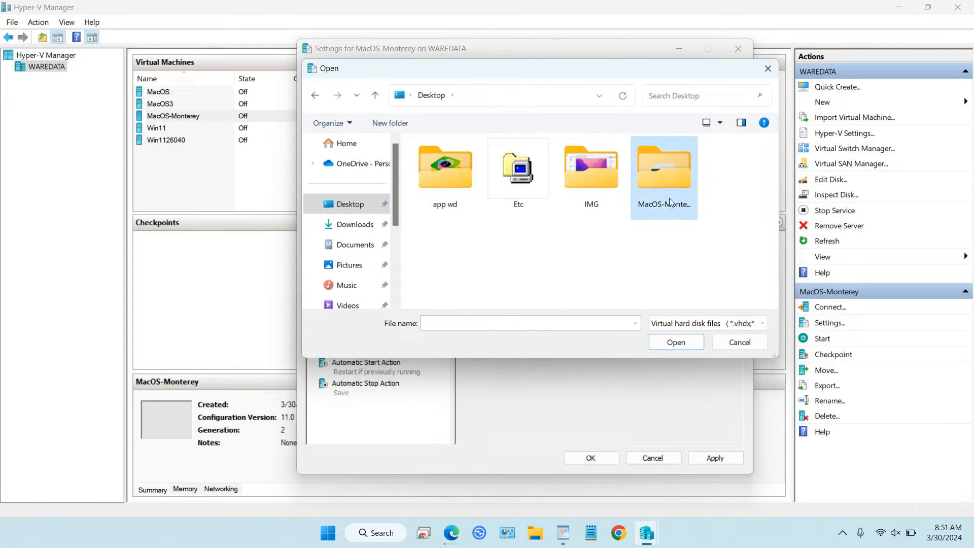
{"action": "double_click", "coordinate": [670, 193]}
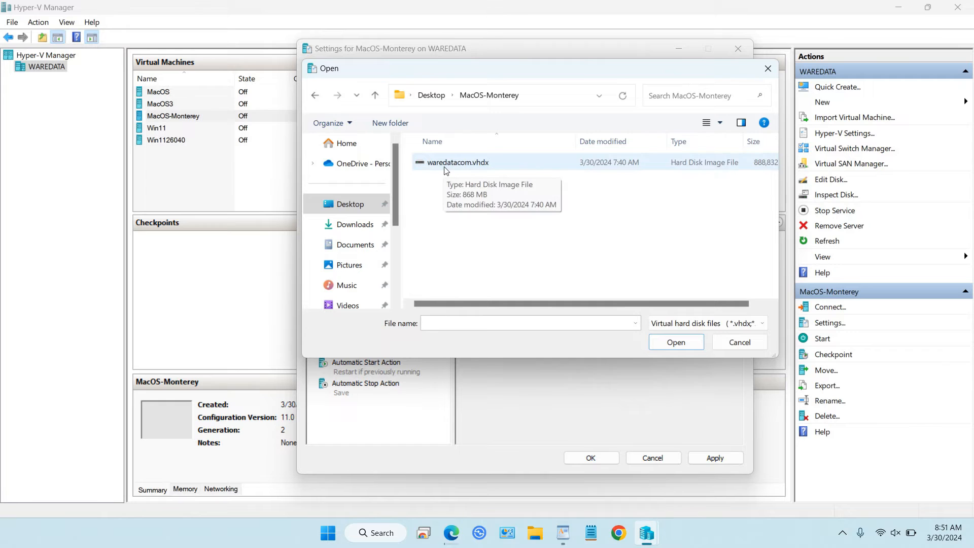
{"action": "left_click", "coordinate": [484, 167]}
{"action": "left_click", "coordinate": [685, 341]}
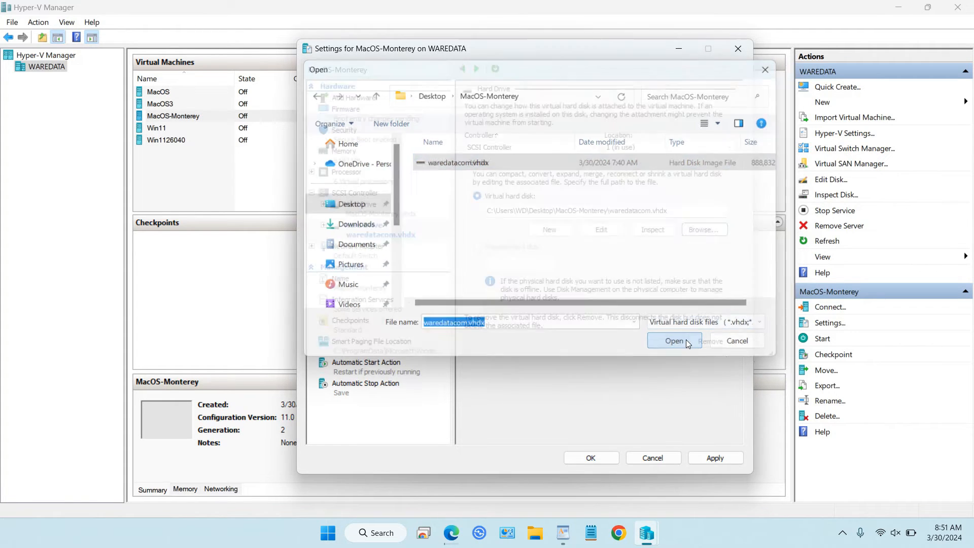
{"action": "left_click", "coordinate": [715, 458]}
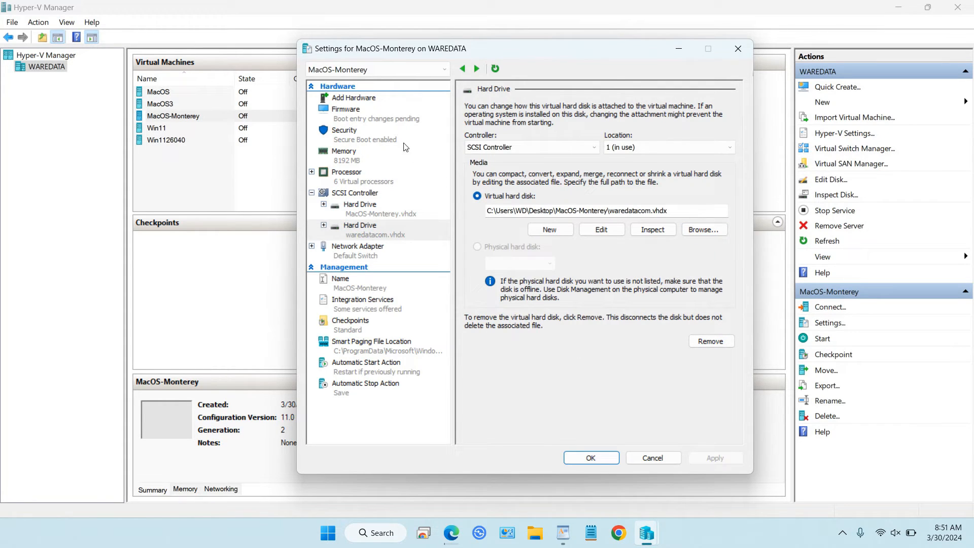
- Order firmware boot entries waredatacom.vhdx, MacOS-Monterey.vhdx, then Network Adapter, and apply
{"action": "left_click", "coordinate": [358, 120]}
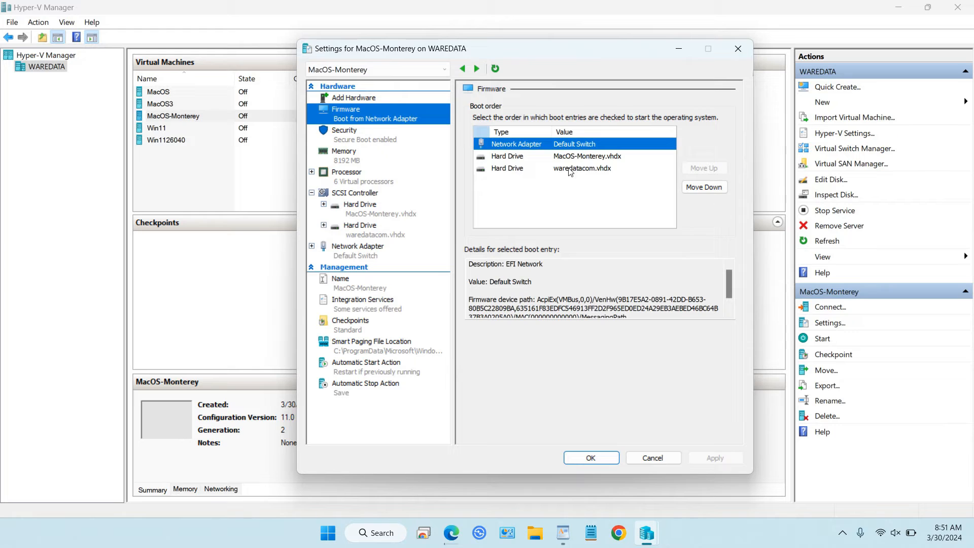
{"action": "left_click", "coordinate": [583, 156]}
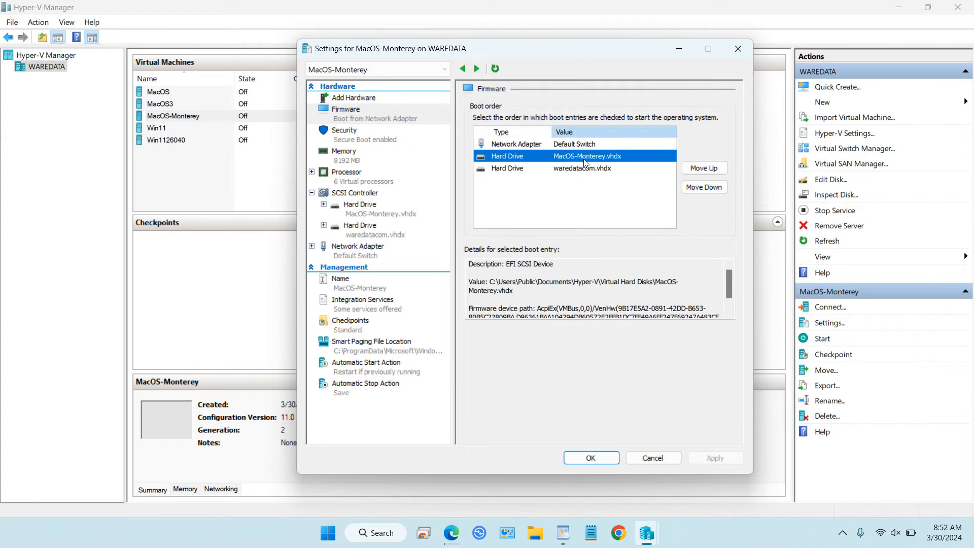
{"action": "left_click", "coordinate": [585, 169]}
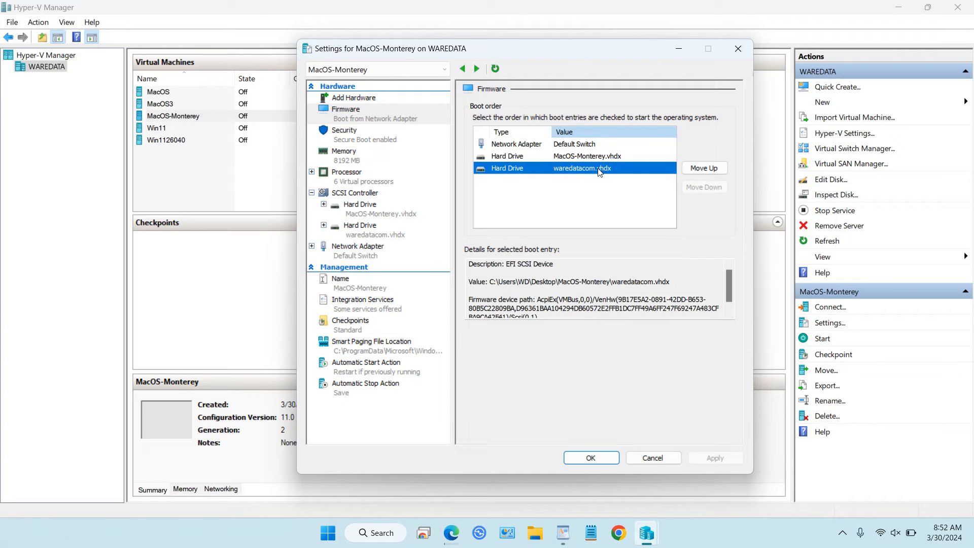
{"action": "left_click", "coordinate": [700, 169]}
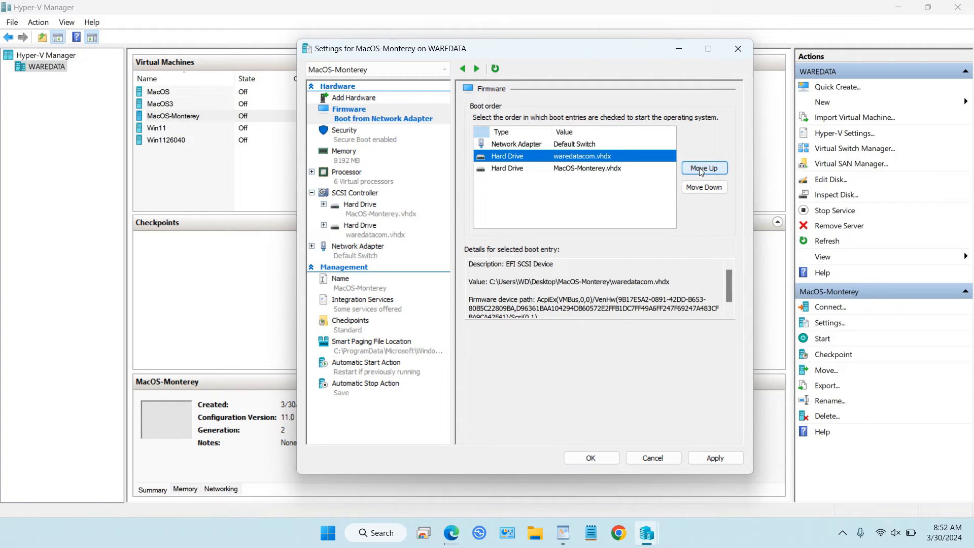
{"action": "left_click", "coordinate": [699, 168]}
{"action": "left_click", "coordinate": [616, 169]}
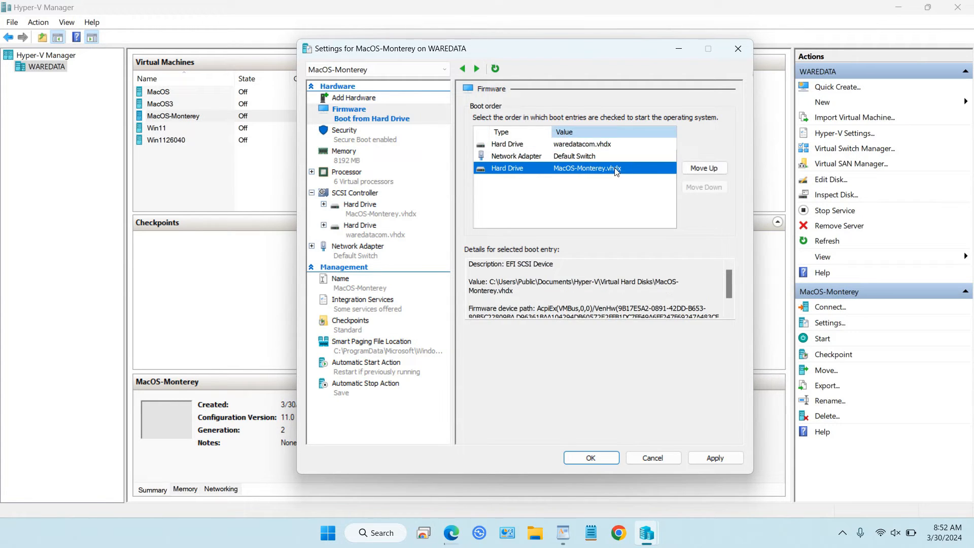
{"action": "left_click", "coordinate": [707, 168]}
{"action": "left_click", "coordinate": [561, 146]}
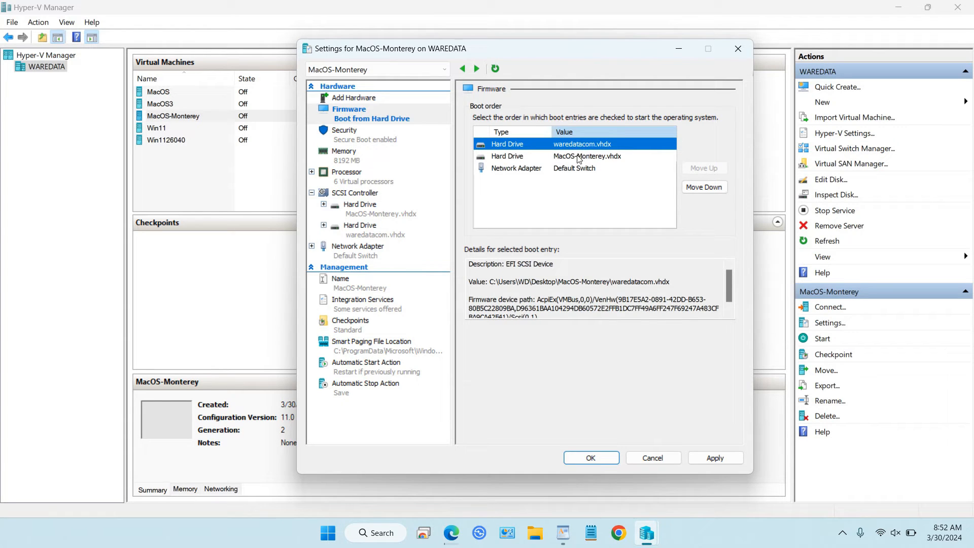
{"action": "left_click", "coordinate": [580, 156]}
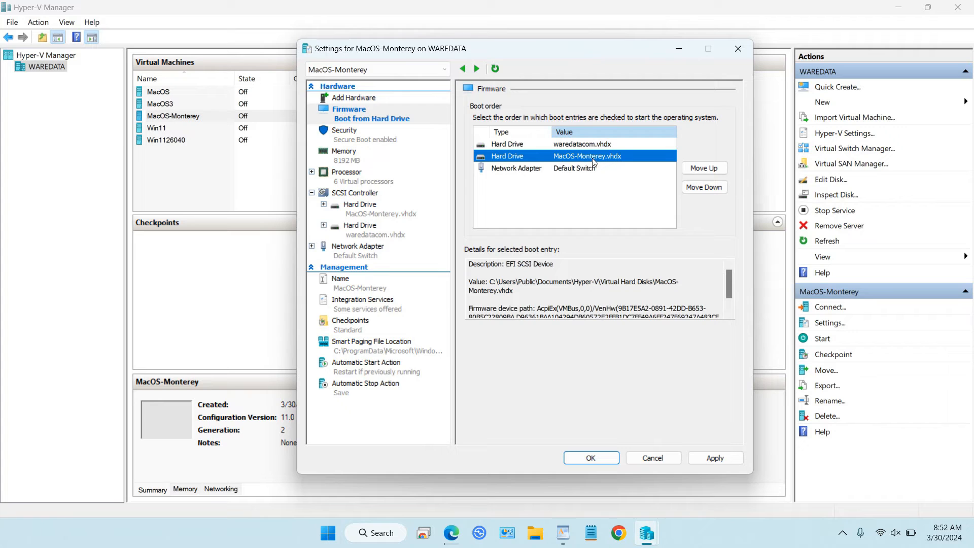
{"action": "left_click", "coordinate": [716, 458]}
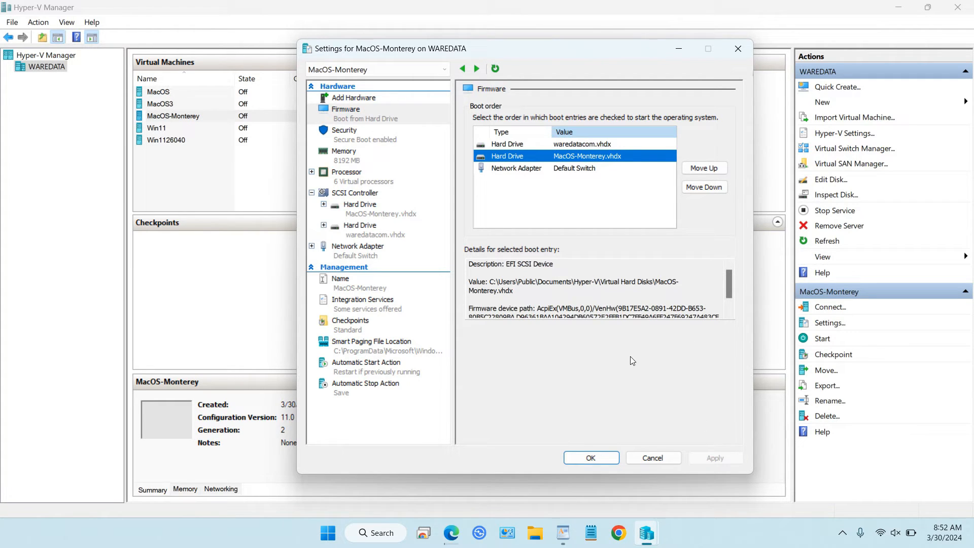
- Disable Secure Boot and turn off checkpoints for MacOS-Monterey, applying each change
{"action": "left_click", "coordinate": [363, 138]}
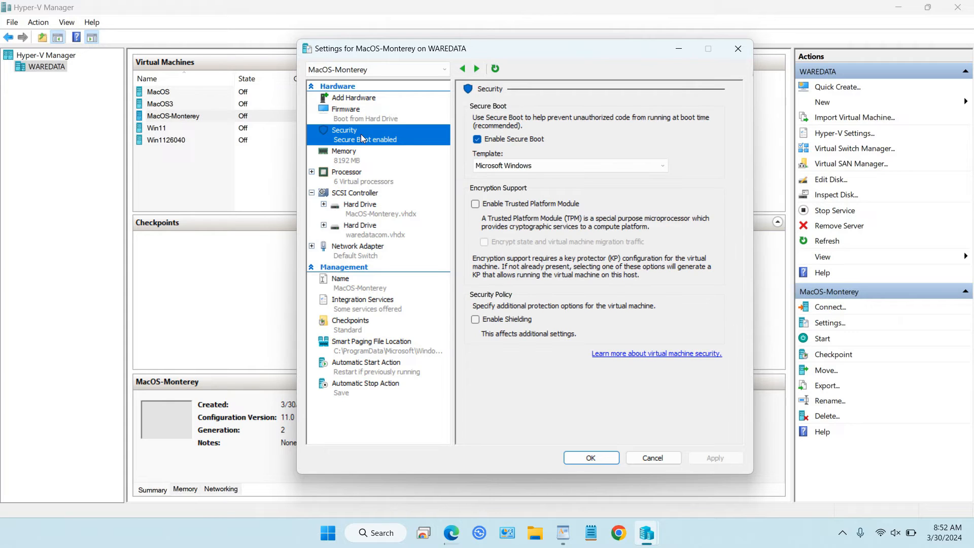
{"action": "left_click", "coordinate": [478, 140]}
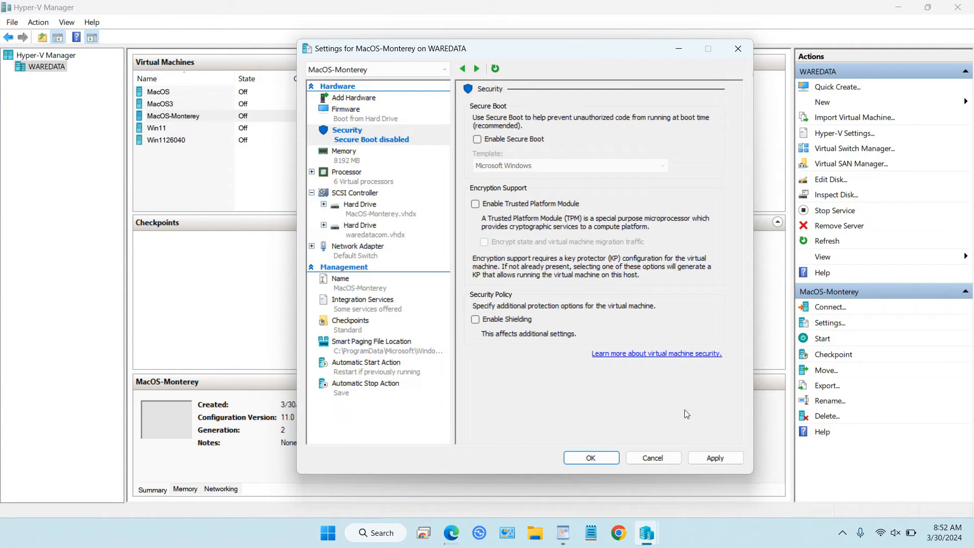
{"action": "left_click", "coordinate": [714, 461]}
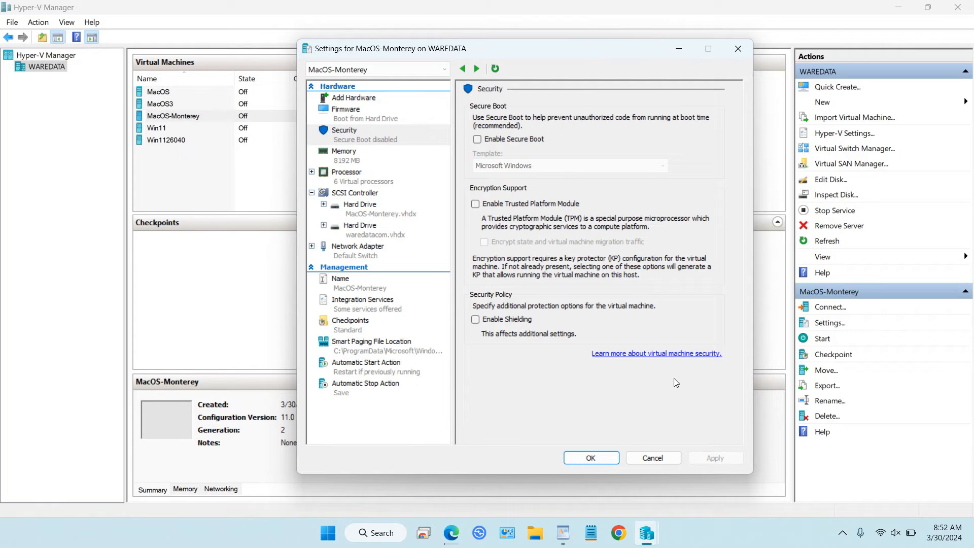
{"action": "left_click", "coordinate": [366, 325]}
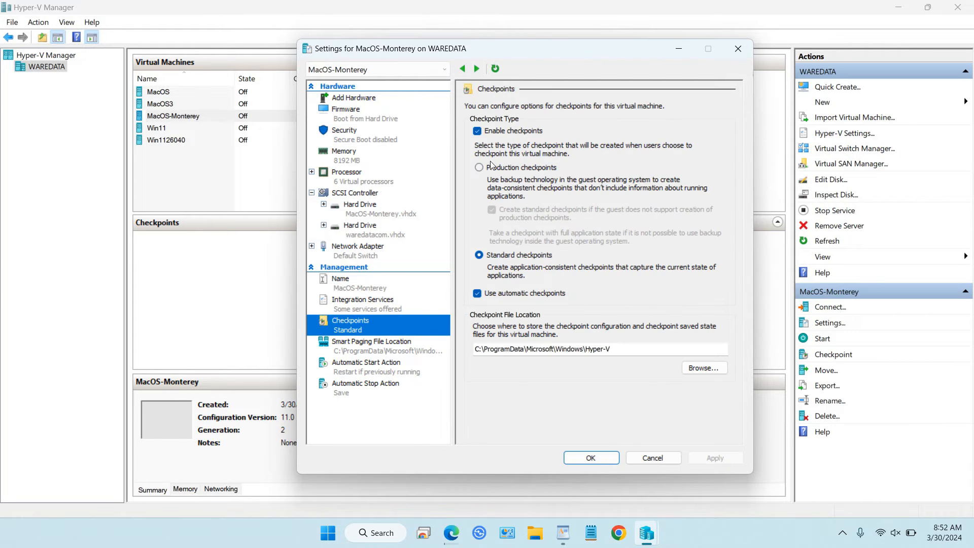
{"action": "left_click", "coordinate": [477, 131]}
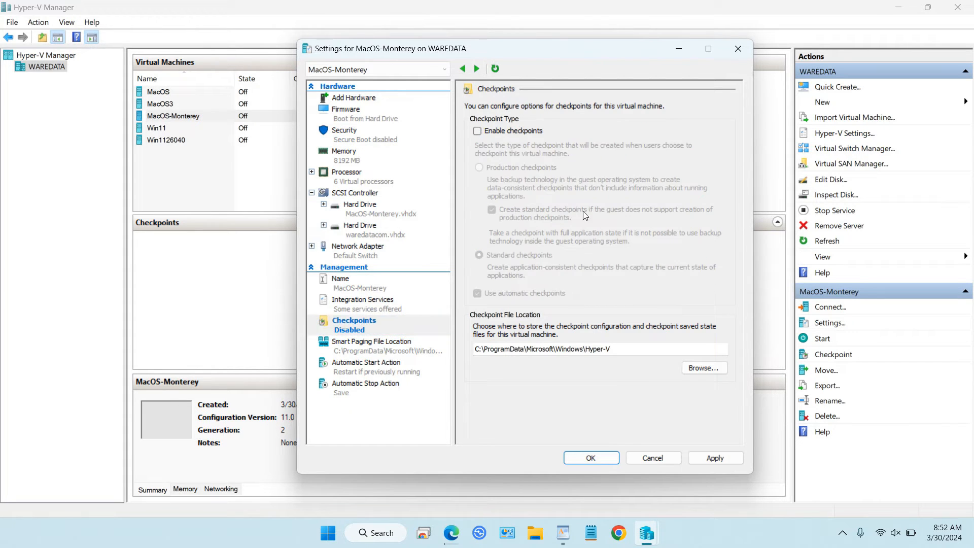
{"action": "left_click", "coordinate": [716, 458]}
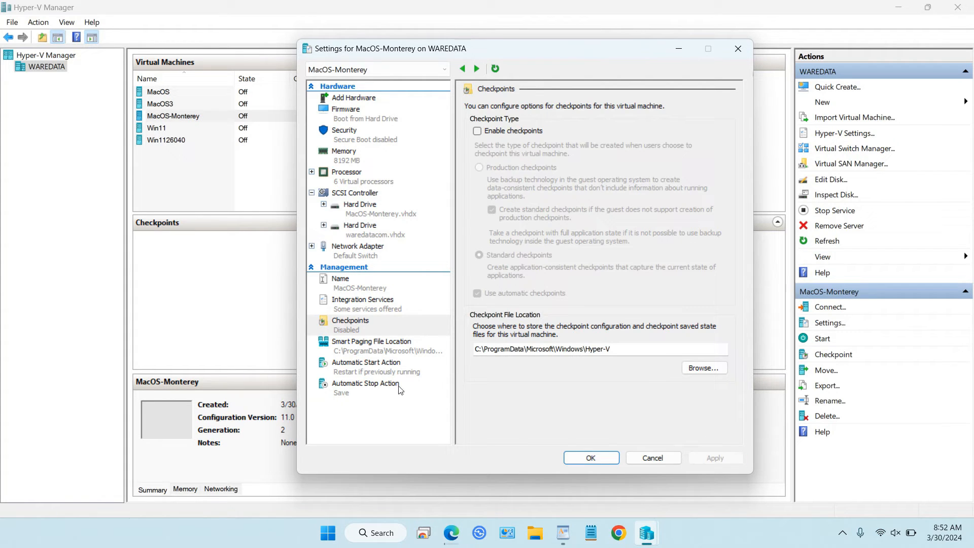
- Set Automatic Start Action to Nothing and Automatic Stop Action to turn off the VM
{"action": "left_click", "coordinate": [368, 371]}
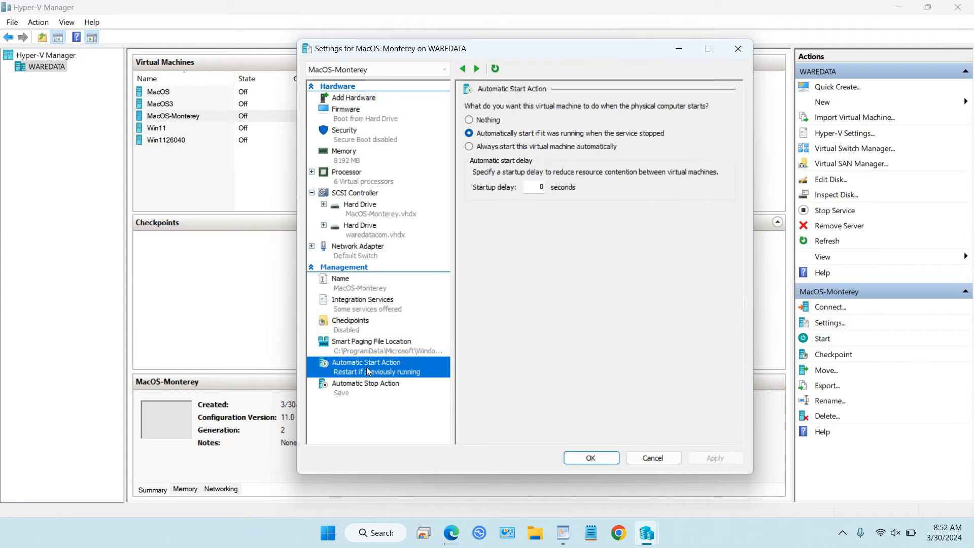
{"action": "left_click", "coordinate": [488, 119]}
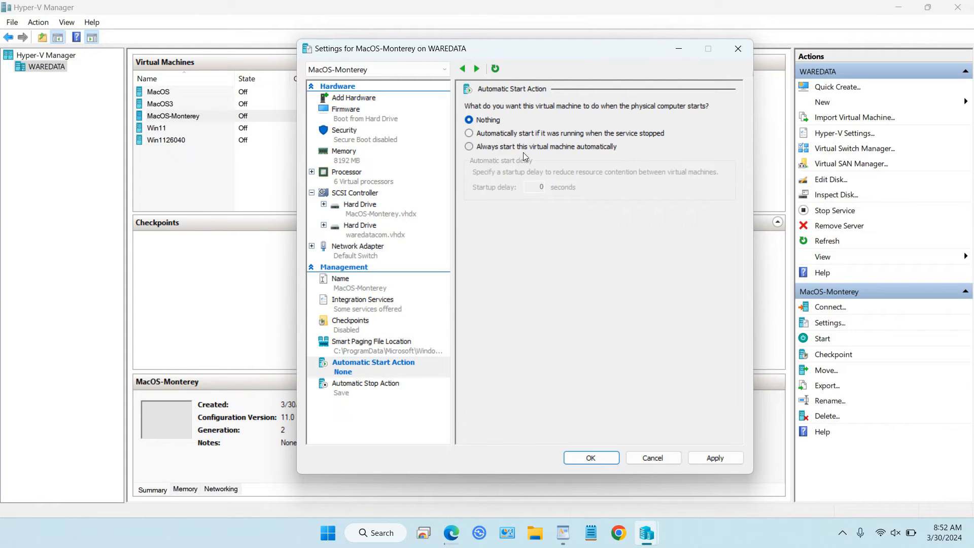
{"action": "left_click", "coordinate": [725, 458]}
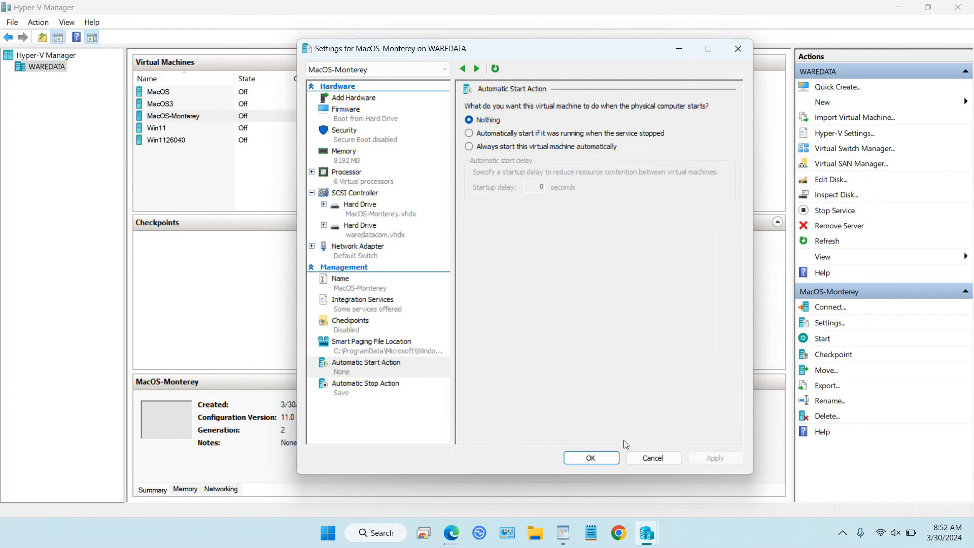
{"action": "left_click", "coordinate": [373, 388]}
{"action": "left_click", "coordinate": [500, 162]}
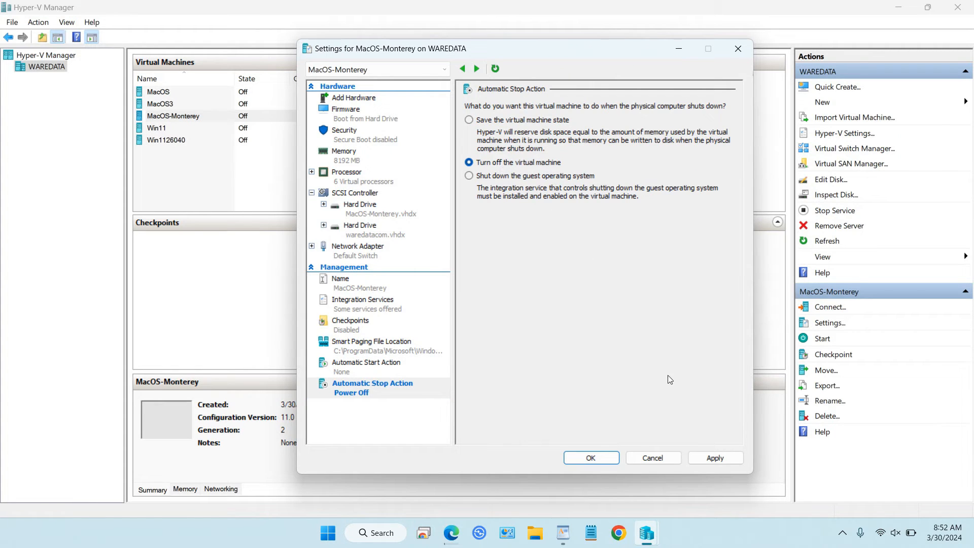
{"action": "left_click", "coordinate": [693, 455]}
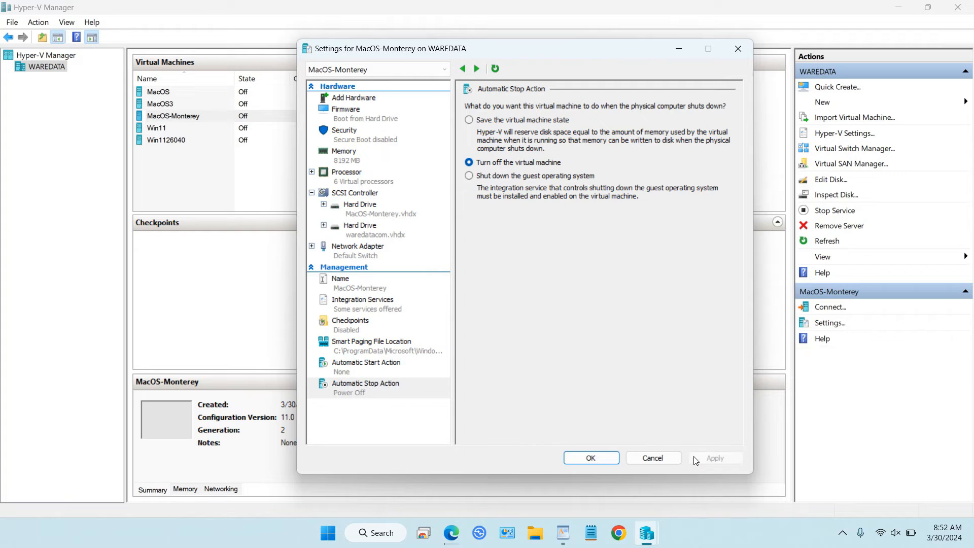
- Enable Guest services in Integration Services and apply
{"action": "left_click", "coordinate": [395, 307]}
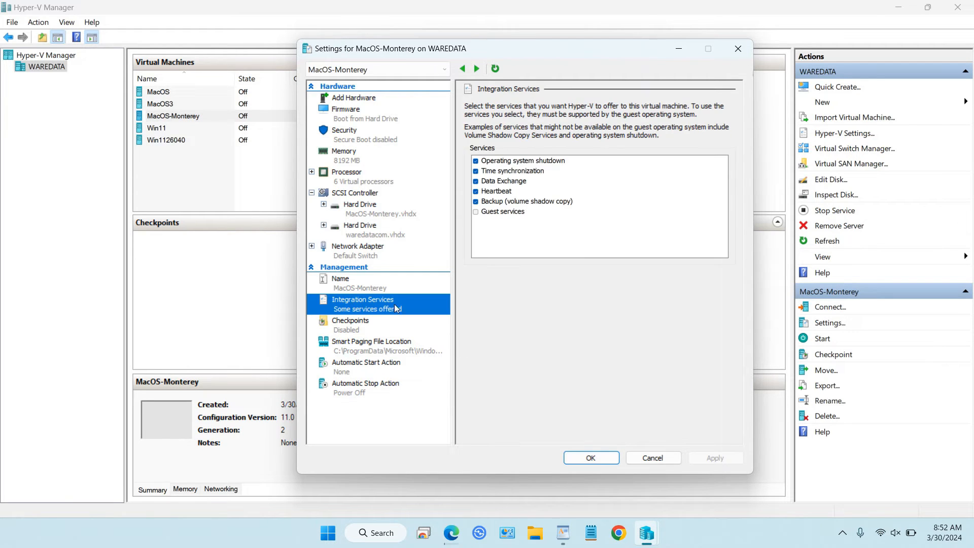
{"action": "left_click", "coordinate": [476, 211]}
{"action": "left_click", "coordinate": [720, 458]}
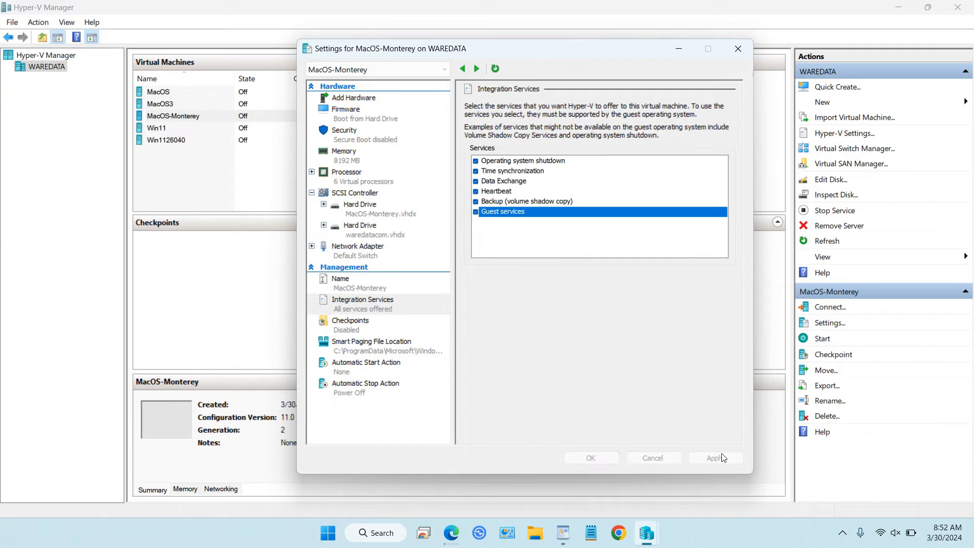
- Close the Settings dialog with OK and connect to MacOS-Monterey from its context menu
{"action": "left_click", "coordinate": [592, 457]}
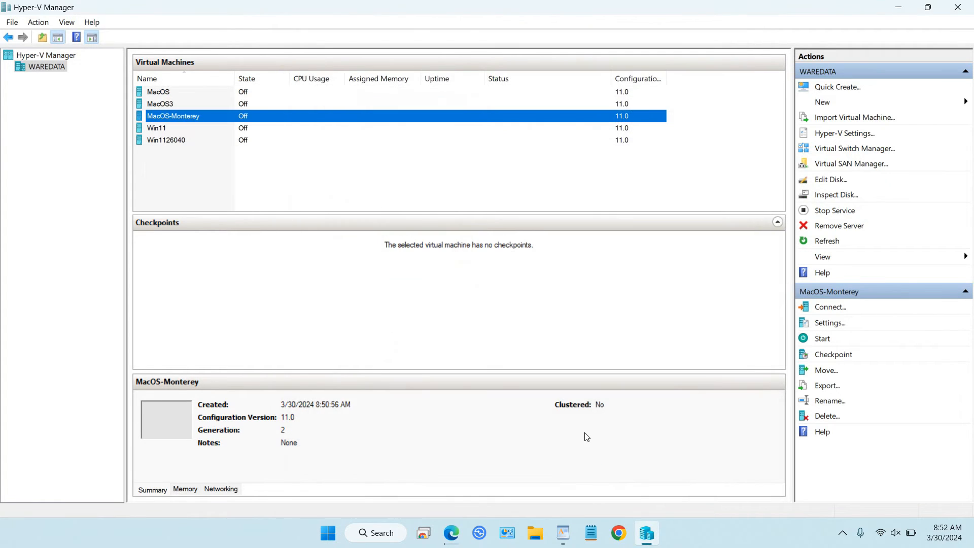
{"action": "right_click", "coordinate": [205, 117]}
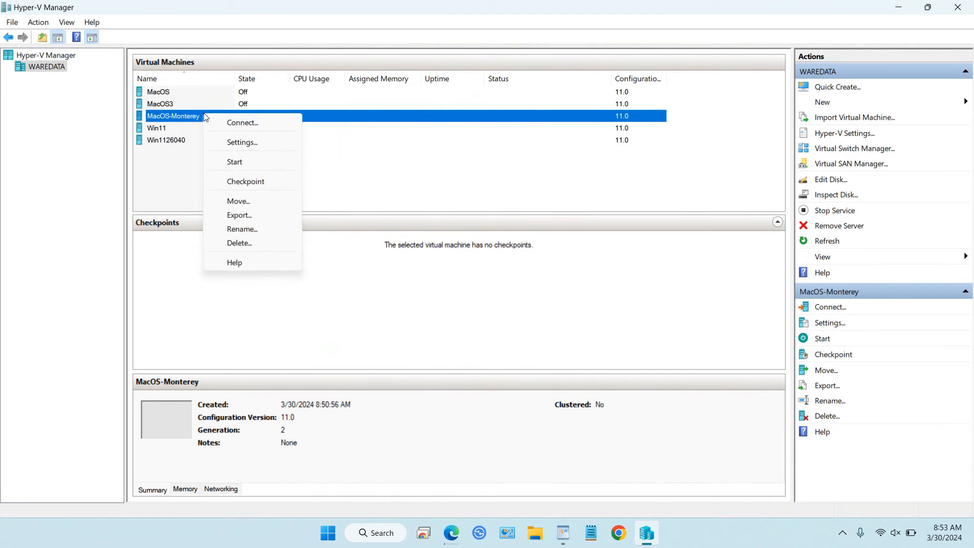
{"action": "left_click", "coordinate": [240, 126]}
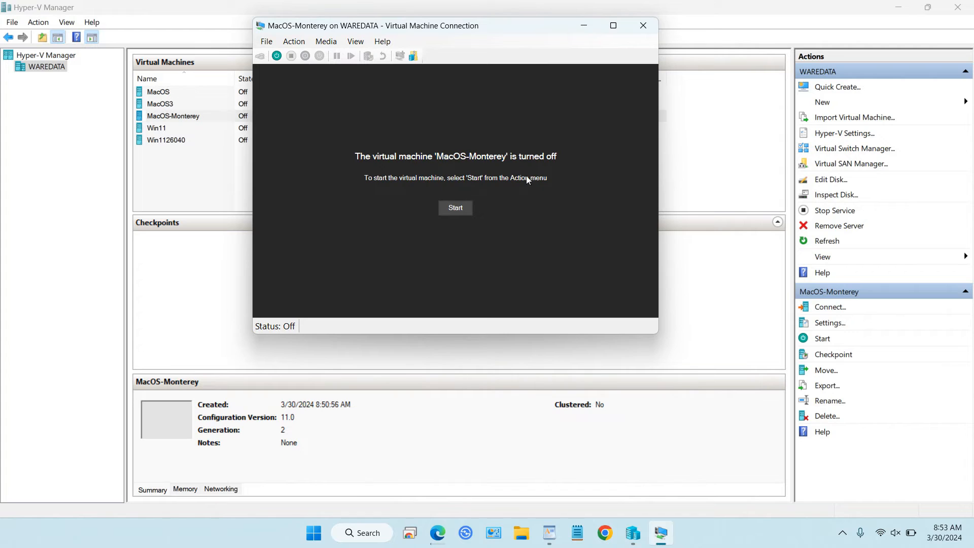
- Start the MacOS-Monterey virtual machine from the connection window
{"action": "left_click", "coordinate": [459, 206]}
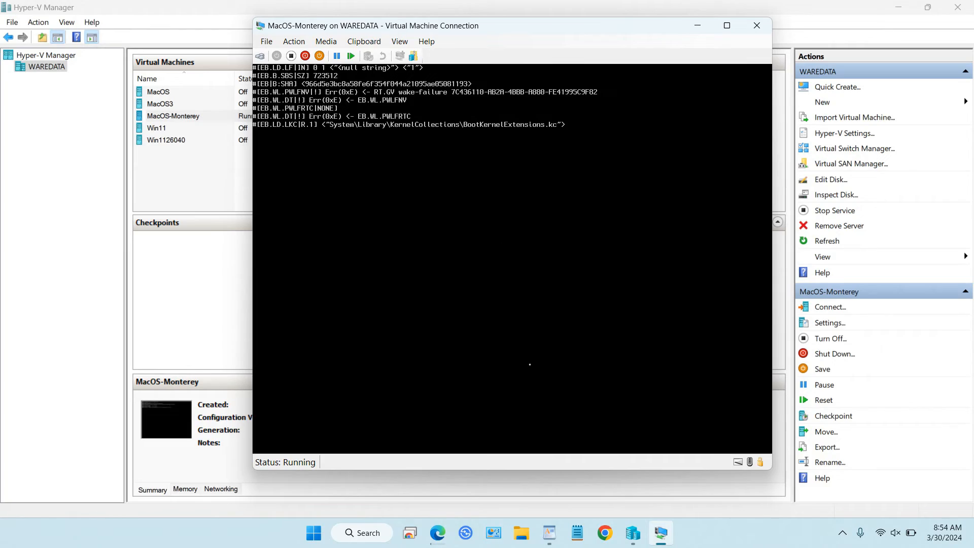
- Wait for the boot log to finish until the macOS Recovery utilities window appears
{"action": "left_click", "coordinate": [697, 527]}
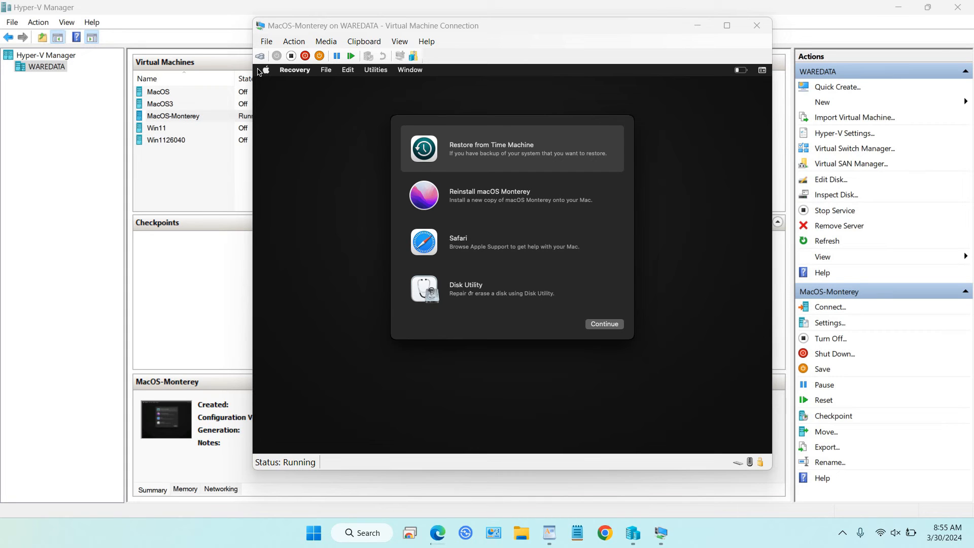
- Launch Disk Utility and select the uninitialized 136.37 GB Msft virtual disk
{"action": "left_click", "coordinate": [475, 292]}
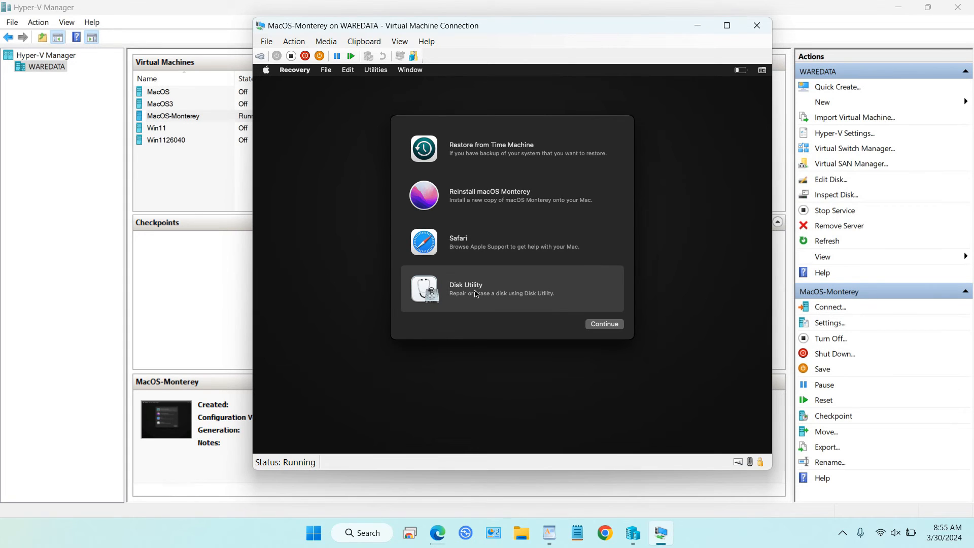
{"action": "left_click", "coordinate": [608, 327]}
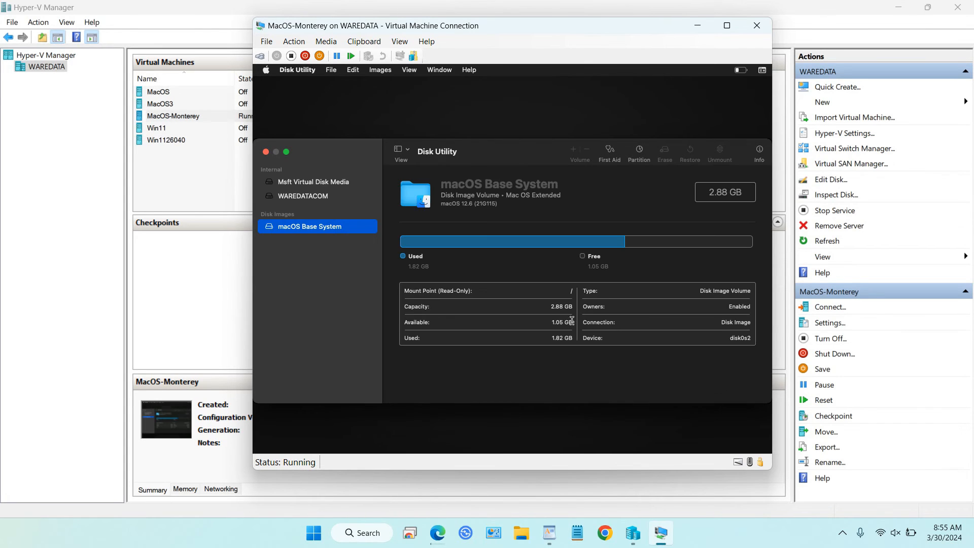
{"action": "left_click", "coordinate": [302, 198]}
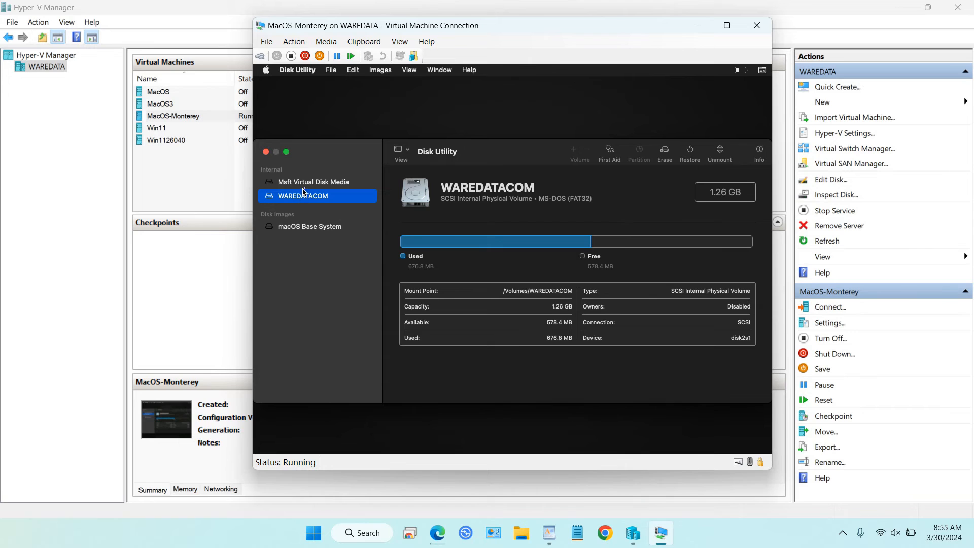
{"action": "left_click", "coordinate": [306, 184]}
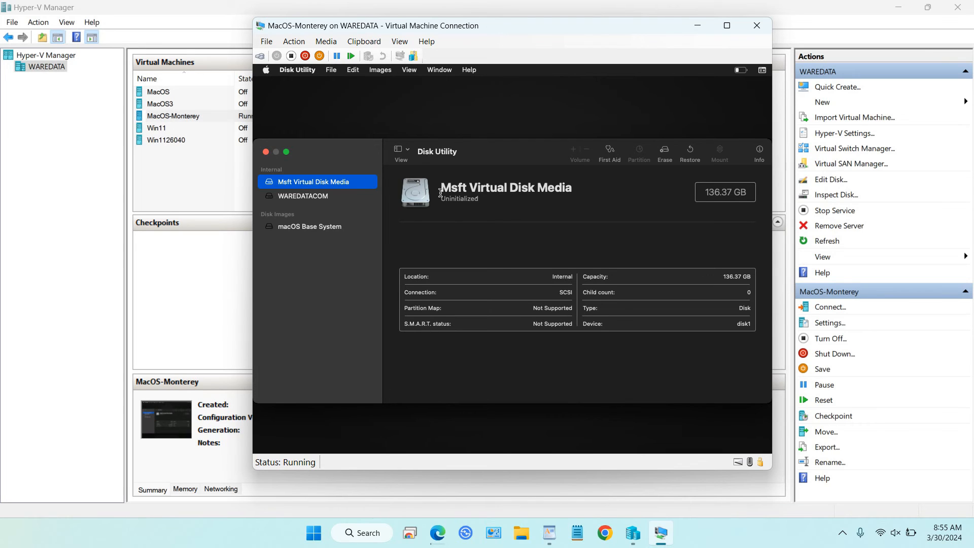
- Erase the disk as an APFS volume named MacHD, then close Disk Utility
{"action": "left_click", "coordinate": [666, 152]}
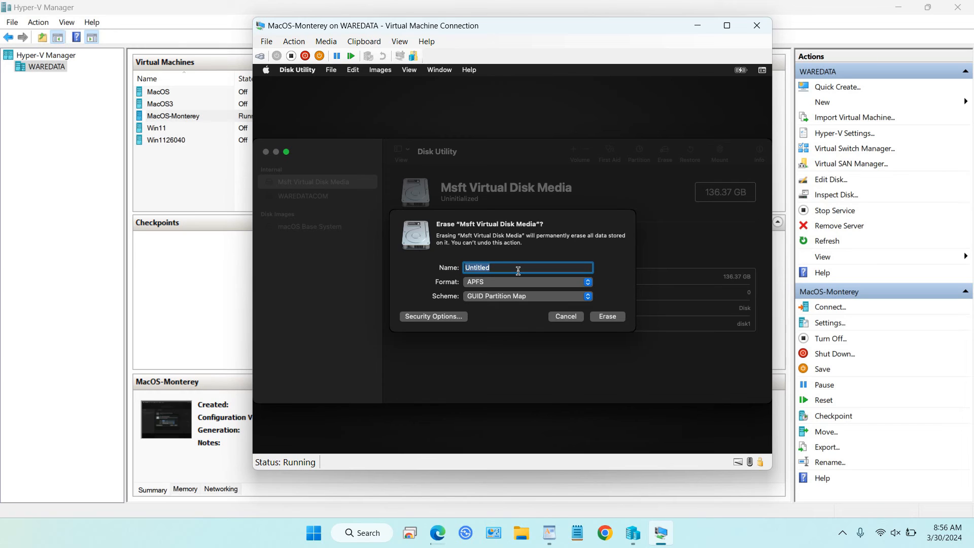
{"action": "type", "text": "MacHD"}
{"action": "left_click", "coordinate": [607, 316]}
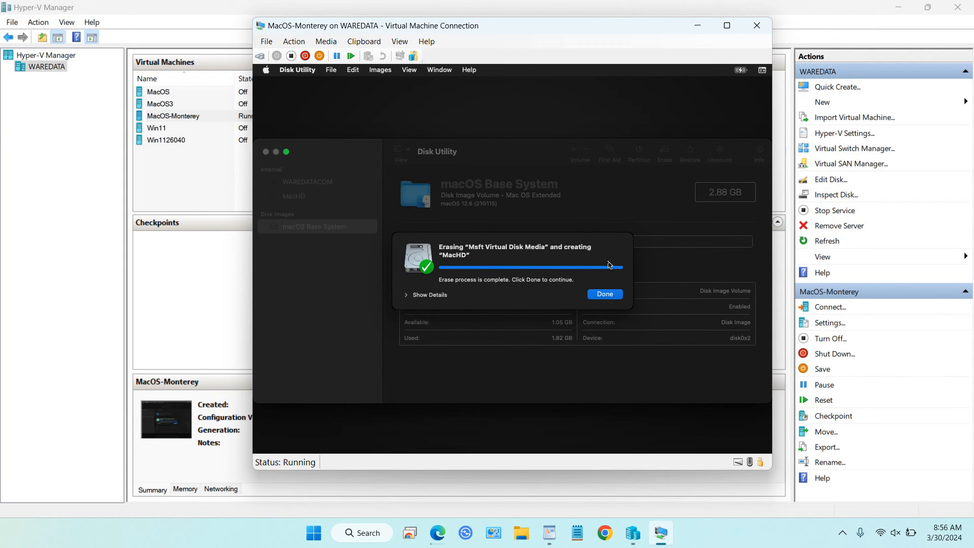
{"action": "left_click", "coordinate": [610, 295]}
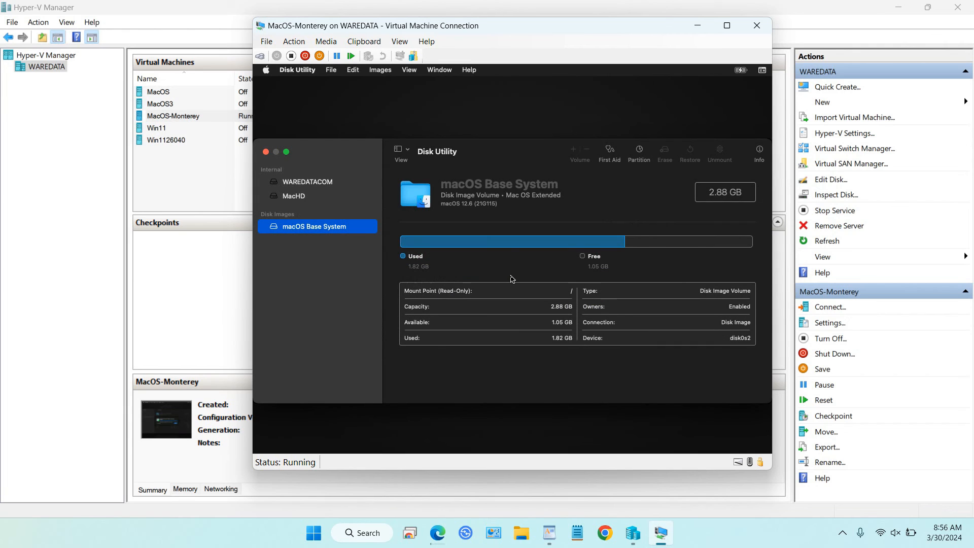
{"action": "left_click", "coordinate": [265, 152]}
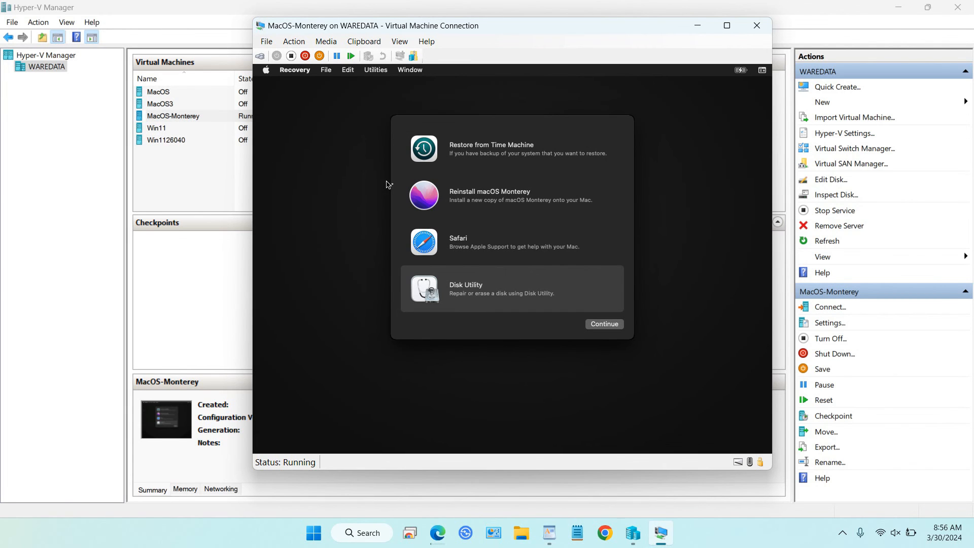
- Choose Reinstall macOS Monterey, continue past the intro, and agree to the software license
{"action": "left_click", "coordinate": [474, 206]}
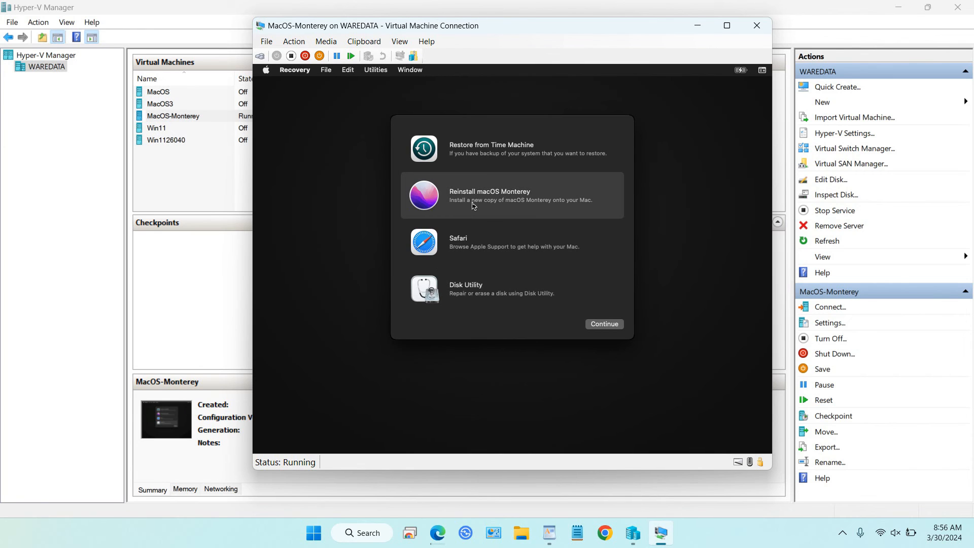
{"action": "left_click", "coordinate": [596, 326]}
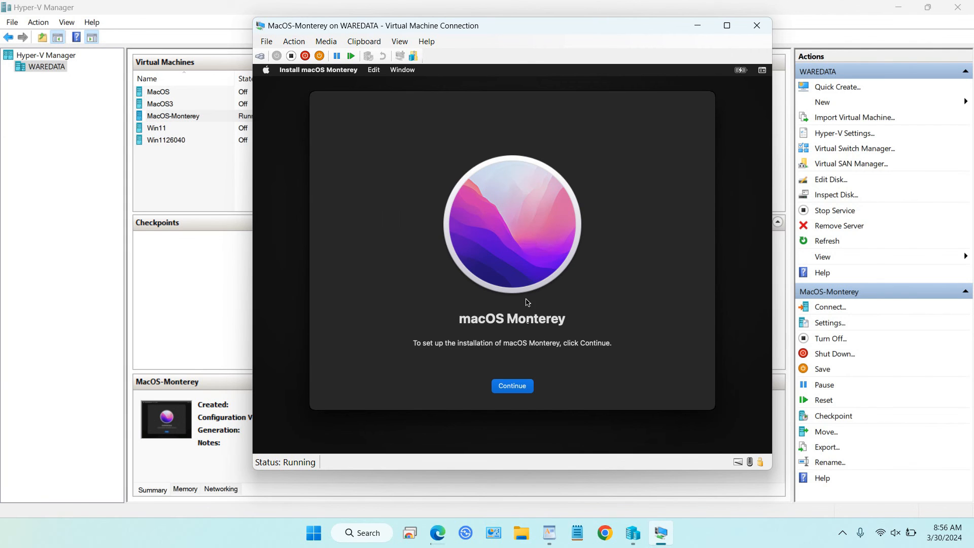
{"action": "left_click", "coordinate": [524, 389]}
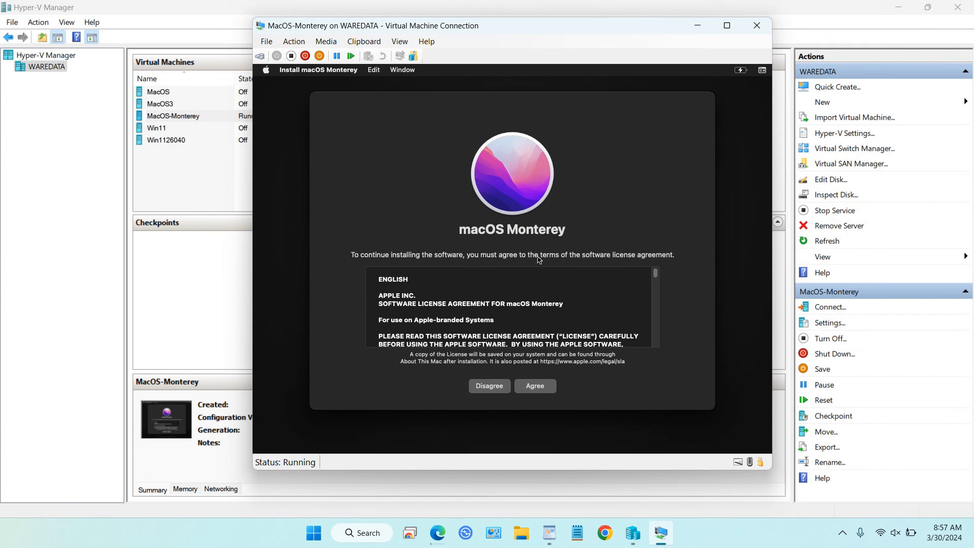
{"action": "left_click", "coordinate": [545, 388]}
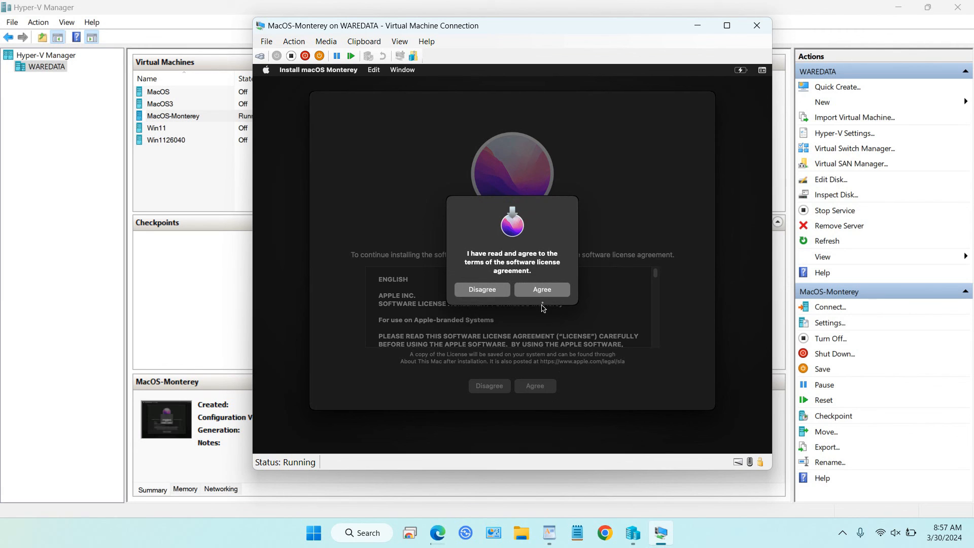
{"action": "left_click", "coordinate": [542, 290]}
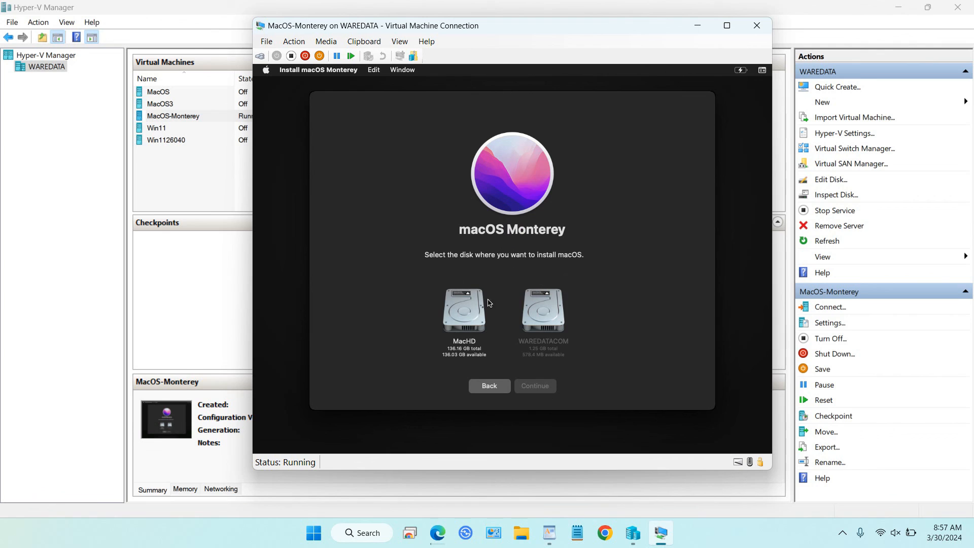
- Select MacHD as the destination disk and start the macOS Monterey installation
{"action": "left_click", "coordinate": [472, 317]}
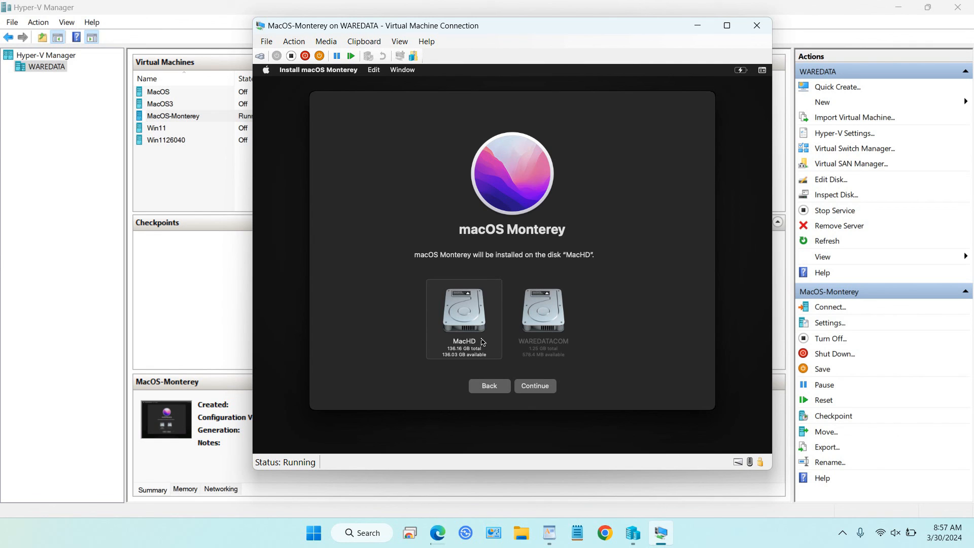
{"action": "left_click", "coordinate": [535, 388]}
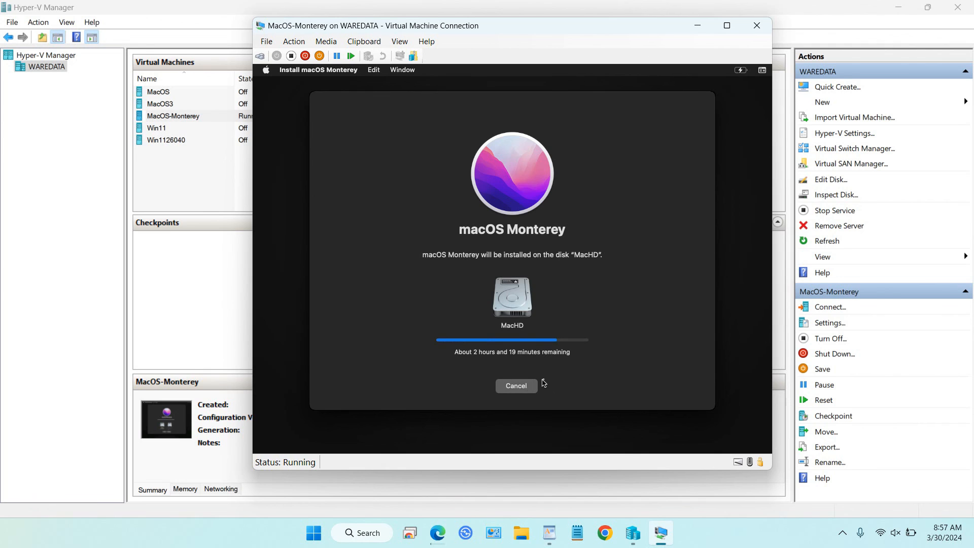